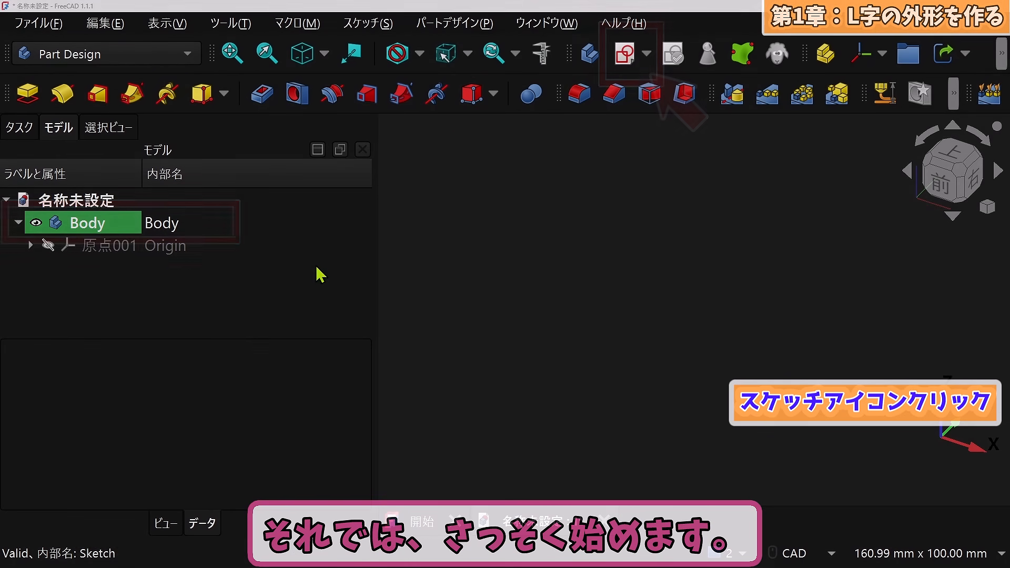
Create a new sketch on the Body's YZ plane and make sure snapping to the grid is off
click(631, 69)
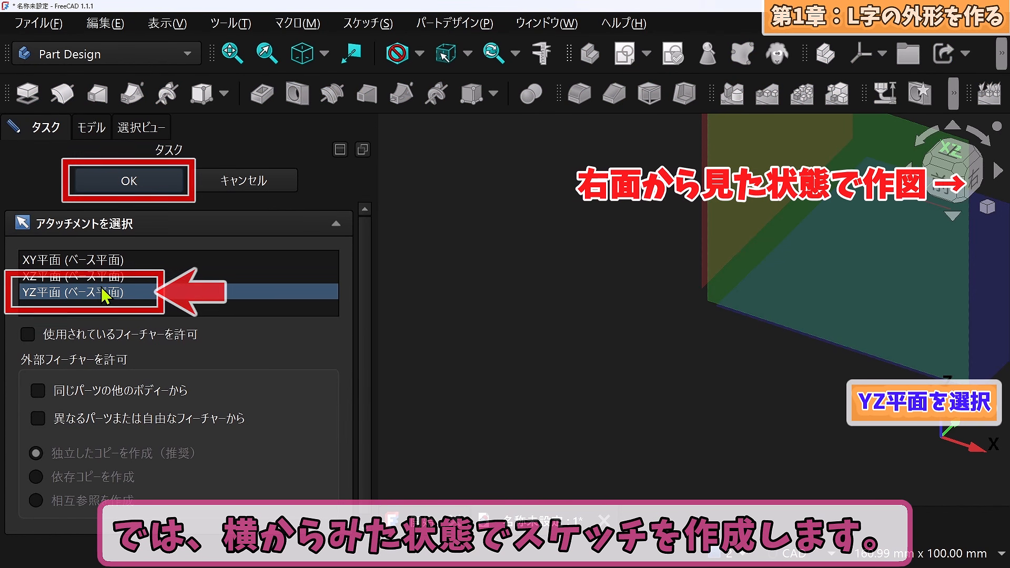
click(99, 293)
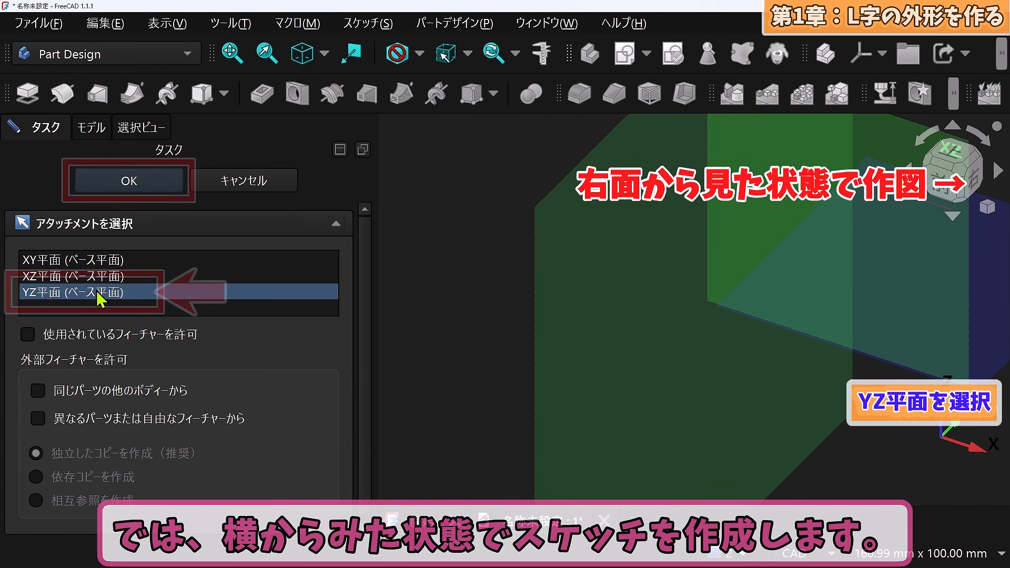
click(134, 182)
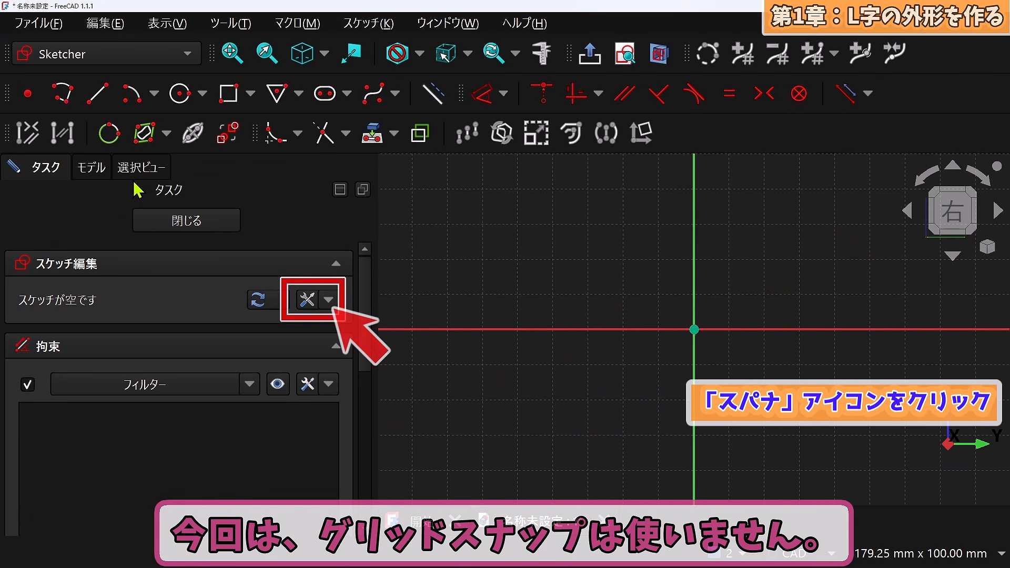
click(328, 301)
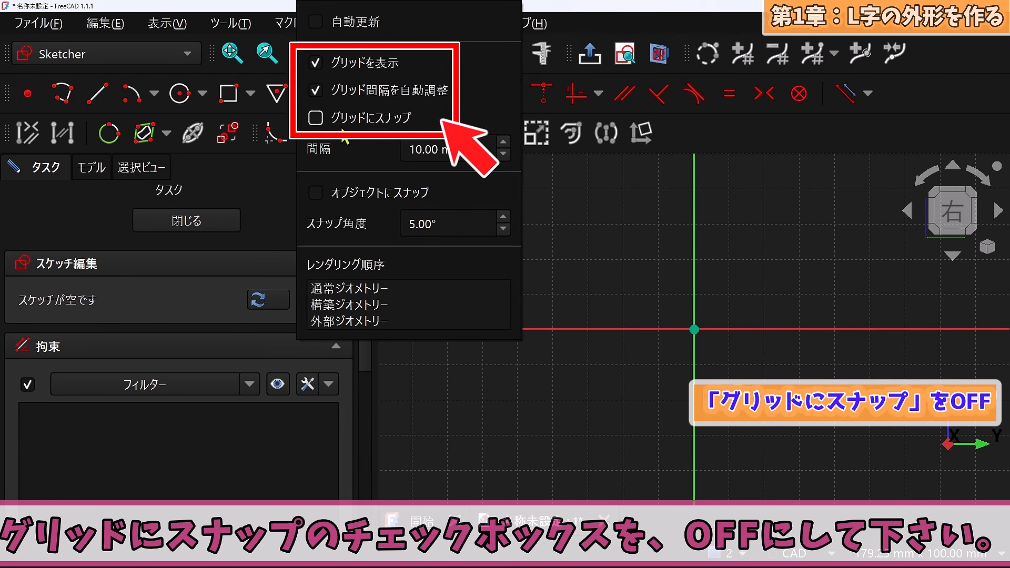
click(288, 228)
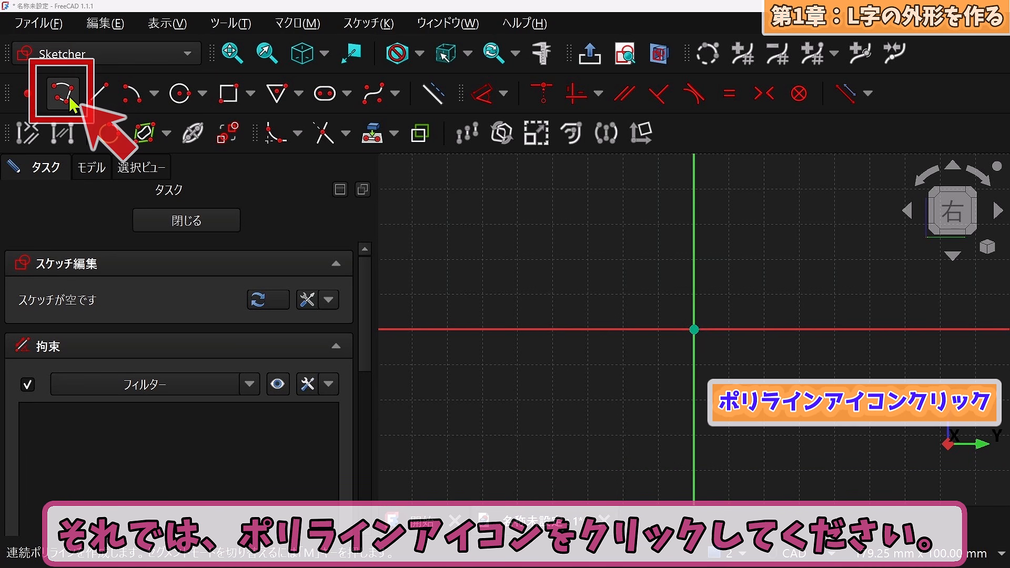
Draw a closed L-shaped polyline about 100 mm wide and 42 mm high, with its upright on the left, ending on its start point
click(63, 94)
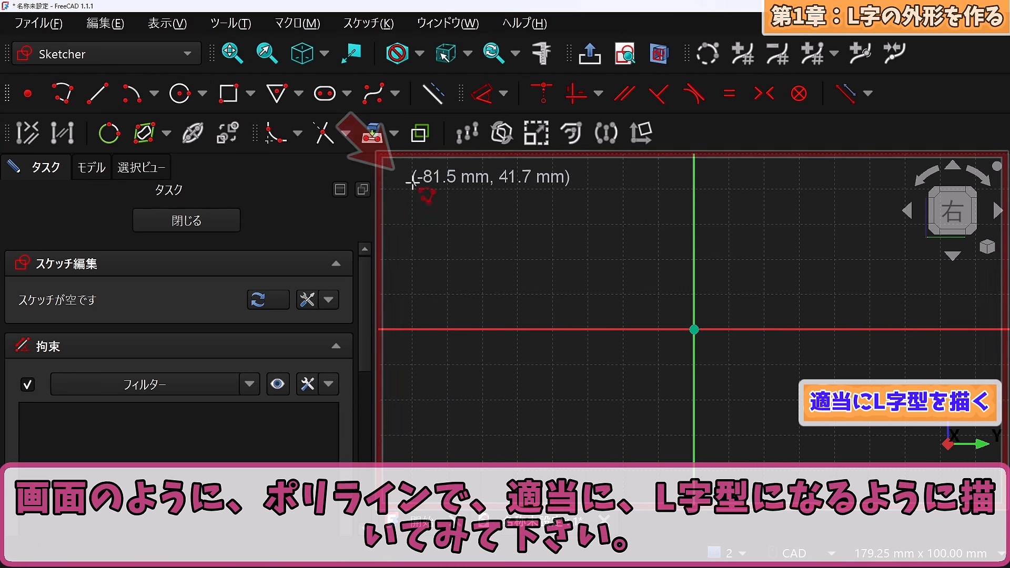
click(475, 202)
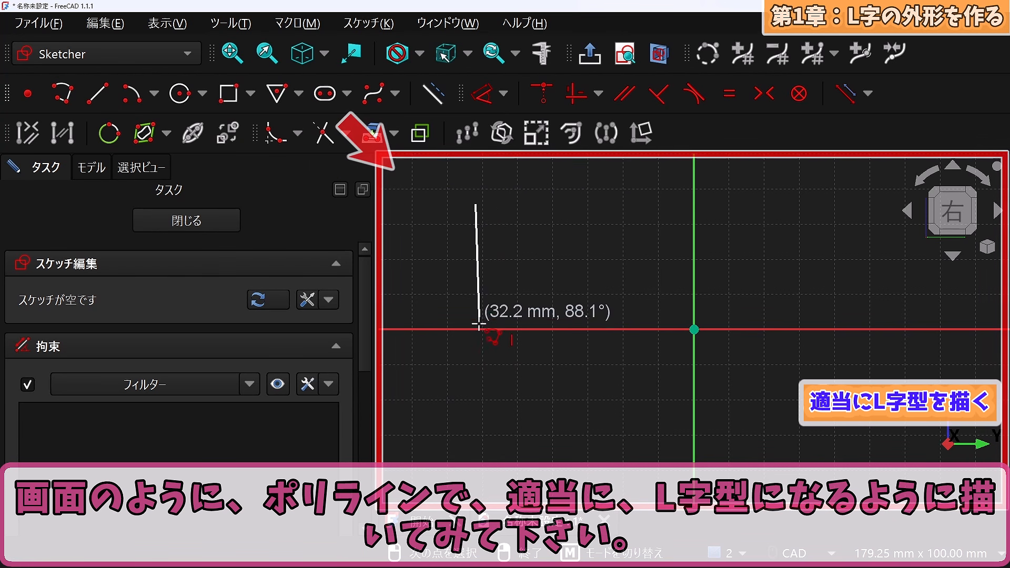
click(476, 350)
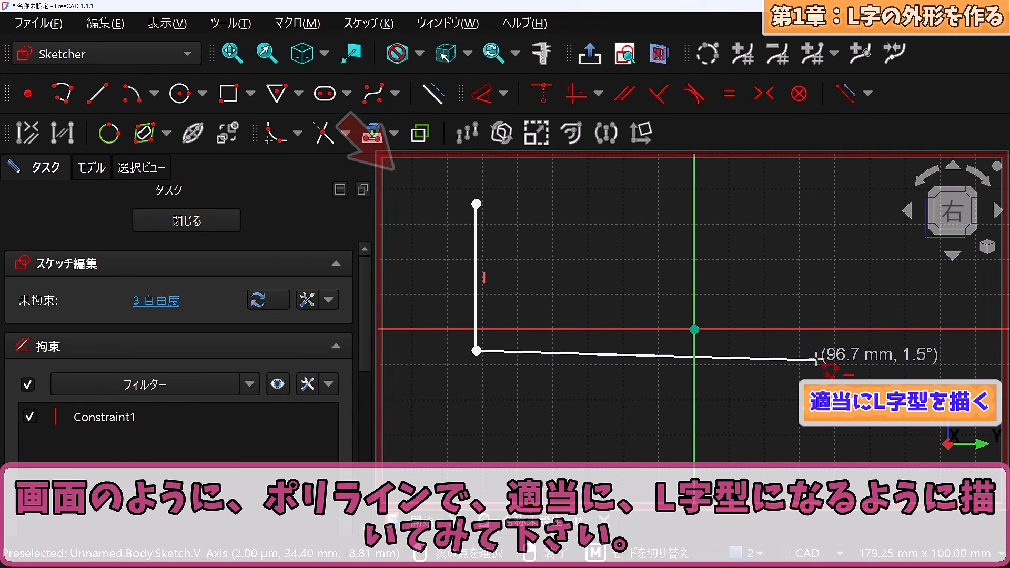
click(827, 351)
click(827, 259)
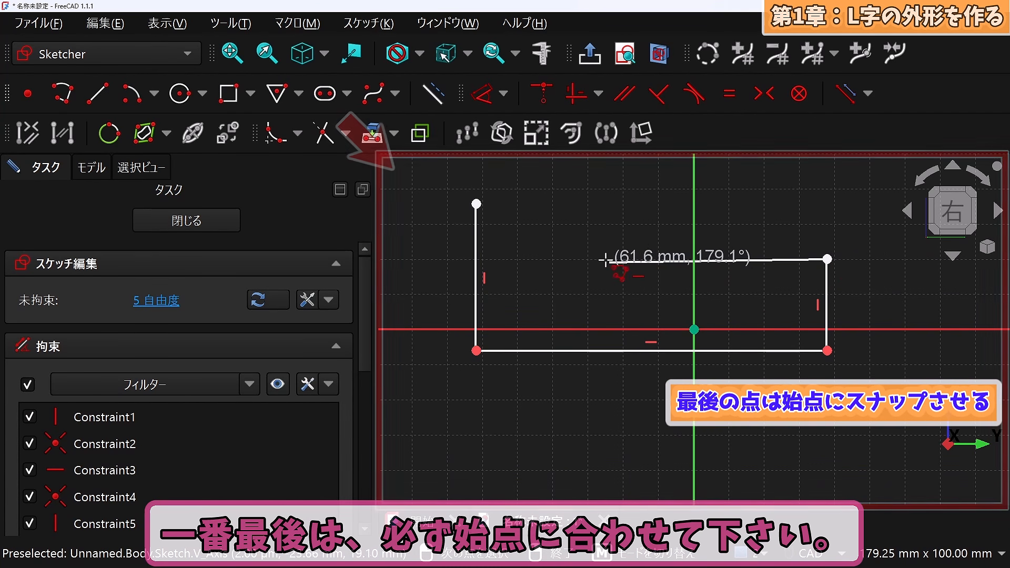
click(558, 259)
click(557, 202)
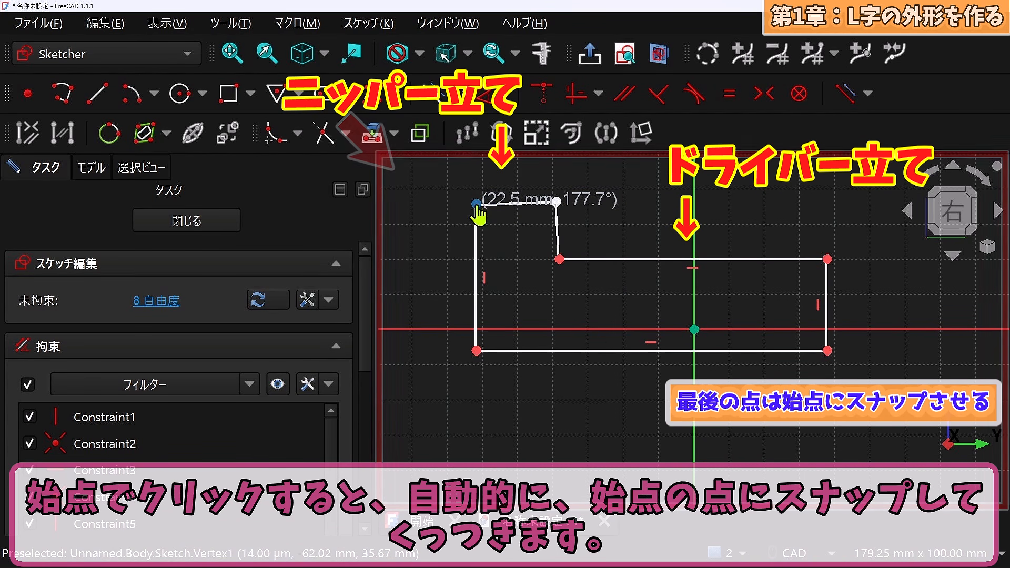
click(476, 203)
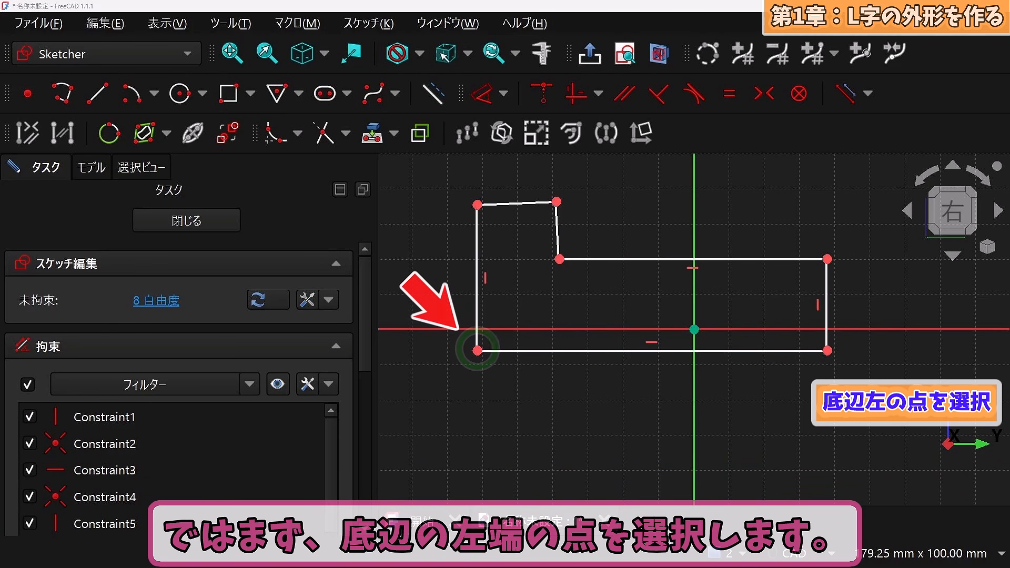
Make the two endpoints of the L profile's bottom edge symmetric about the sketch origin
click(477, 350)
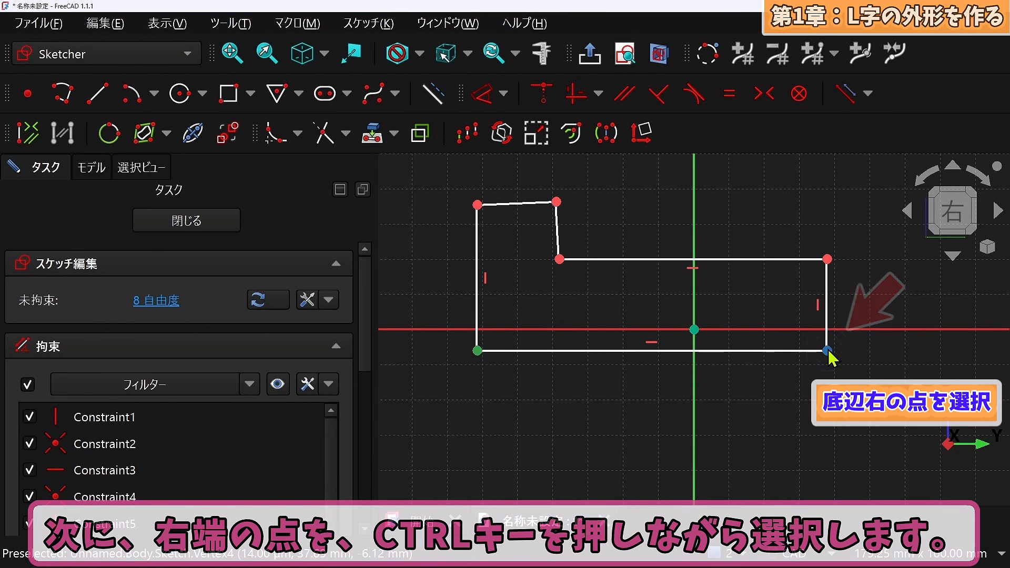
ctrl+click(827, 351)
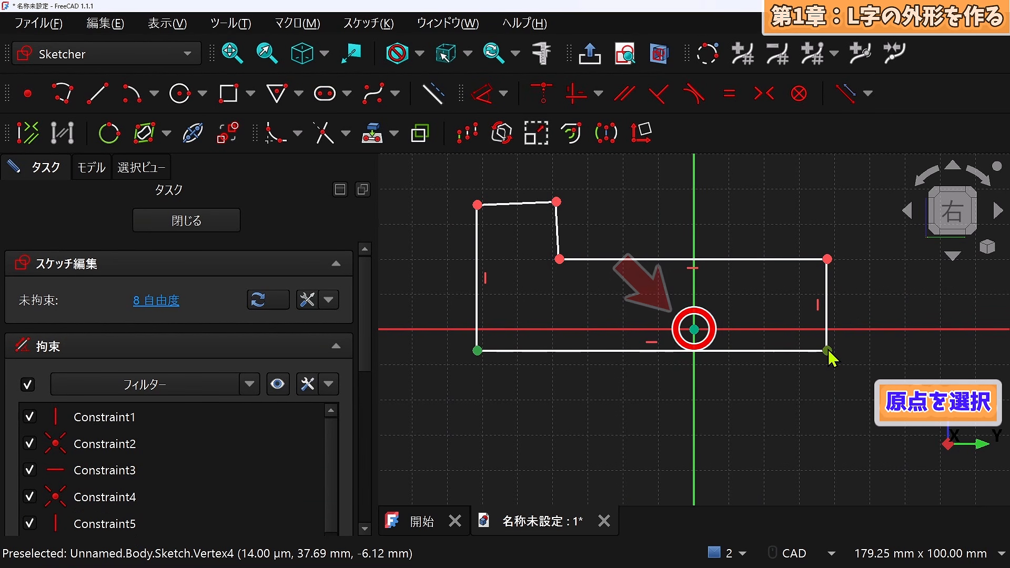
ctrl+click(694, 330)
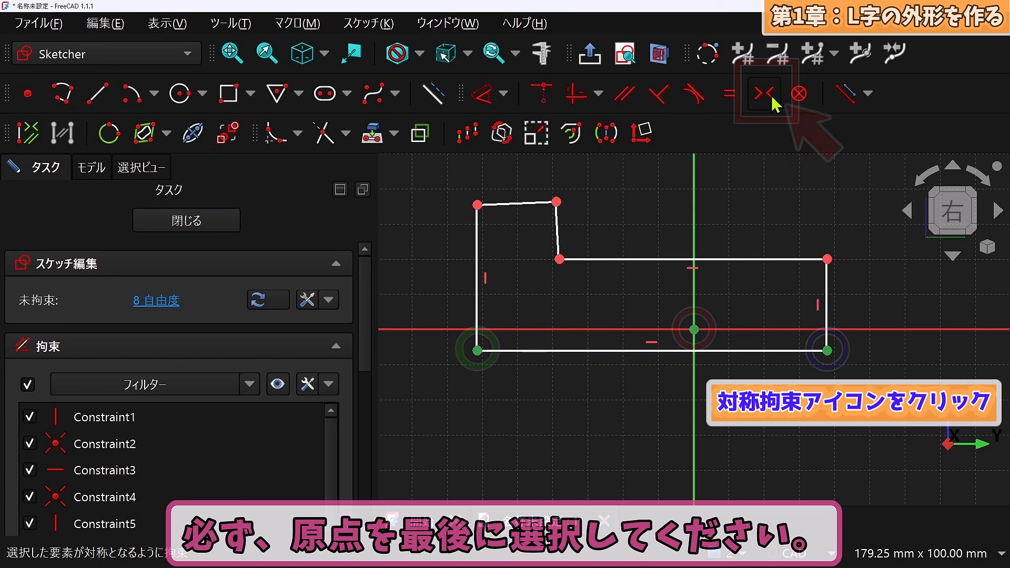
click(771, 98)
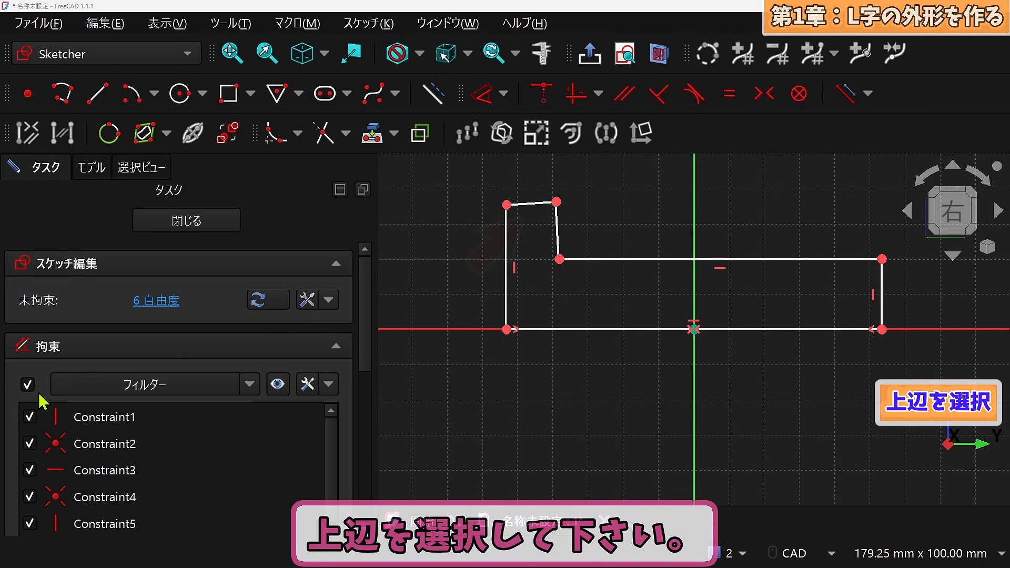
Constrain the upright's short top edge to be horizontal and its slanted inner edge to be vertical
click(523, 204)
click(598, 93)
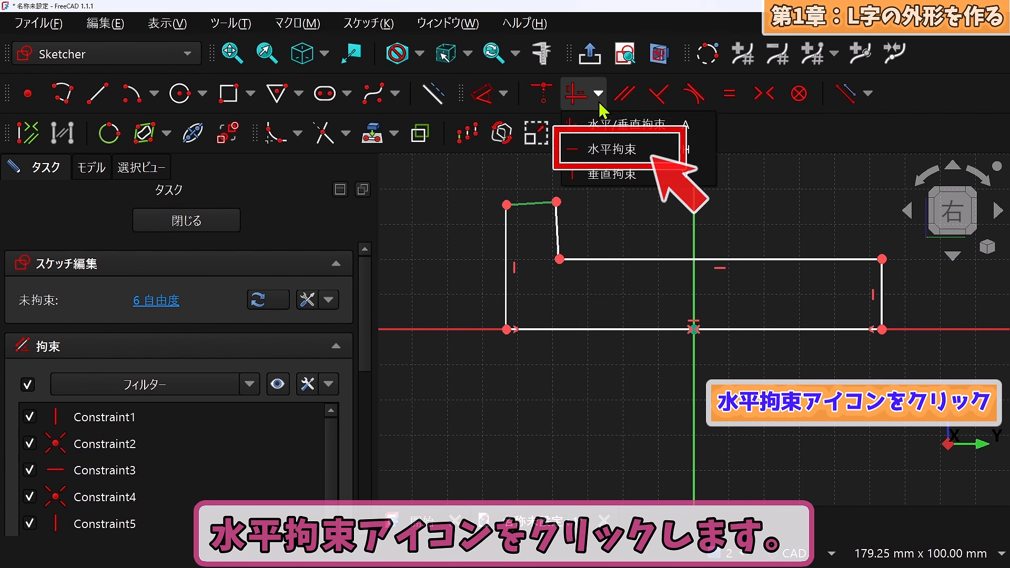
click(605, 150)
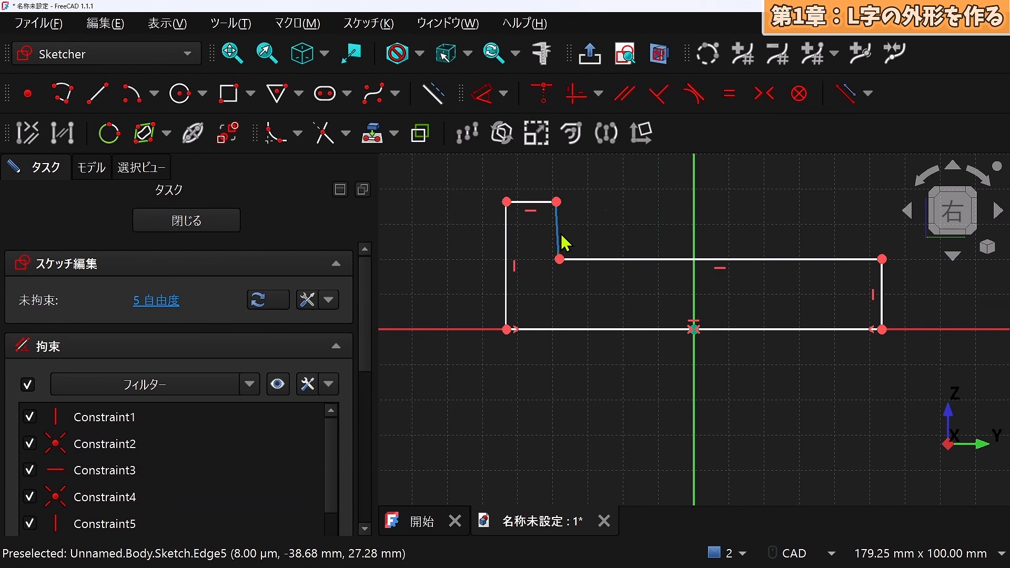
click(563, 241)
click(598, 94)
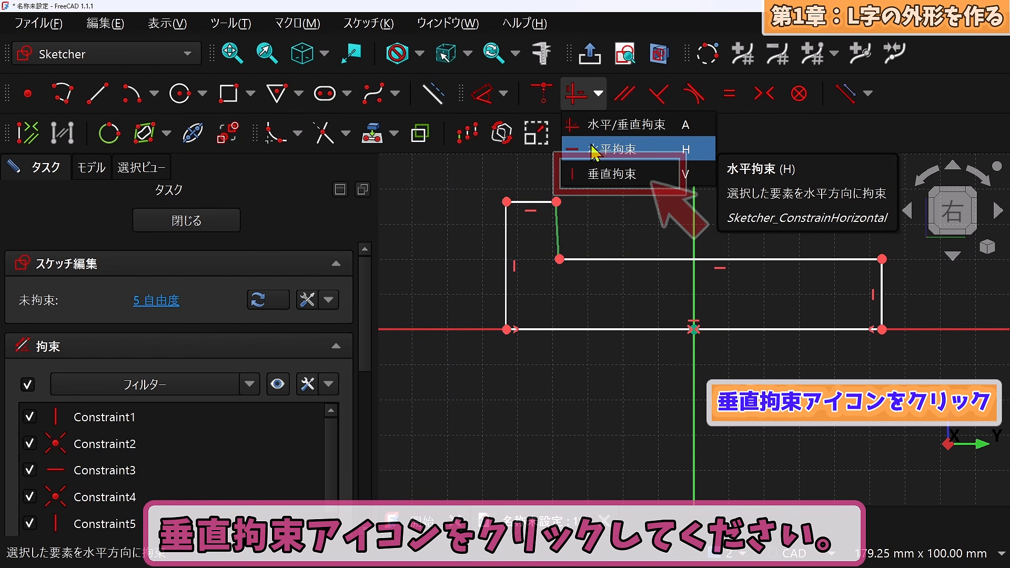
click(595, 176)
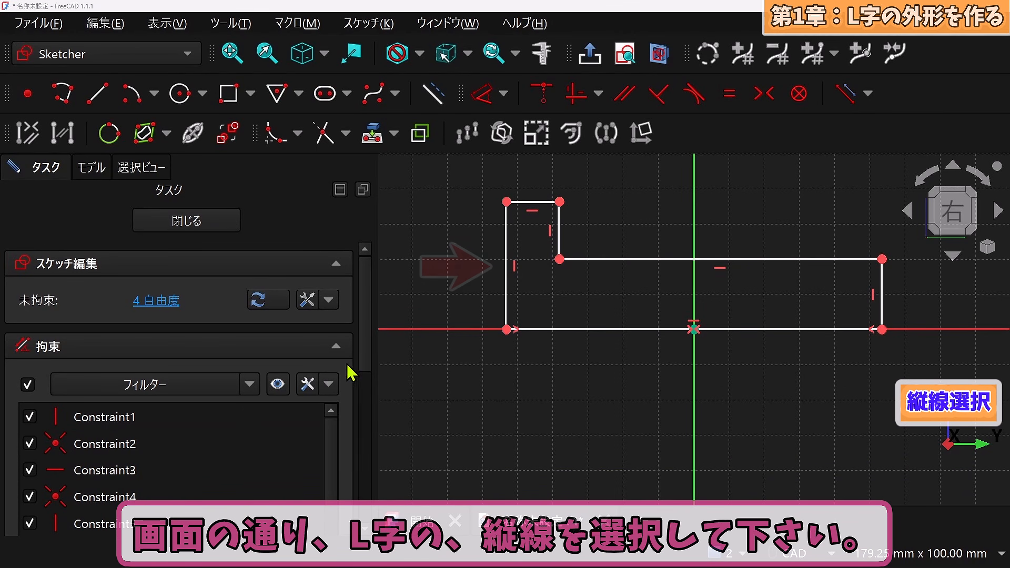
Add a vertical dimension of 80 mm to the L profile's long left edge
click(508, 299)
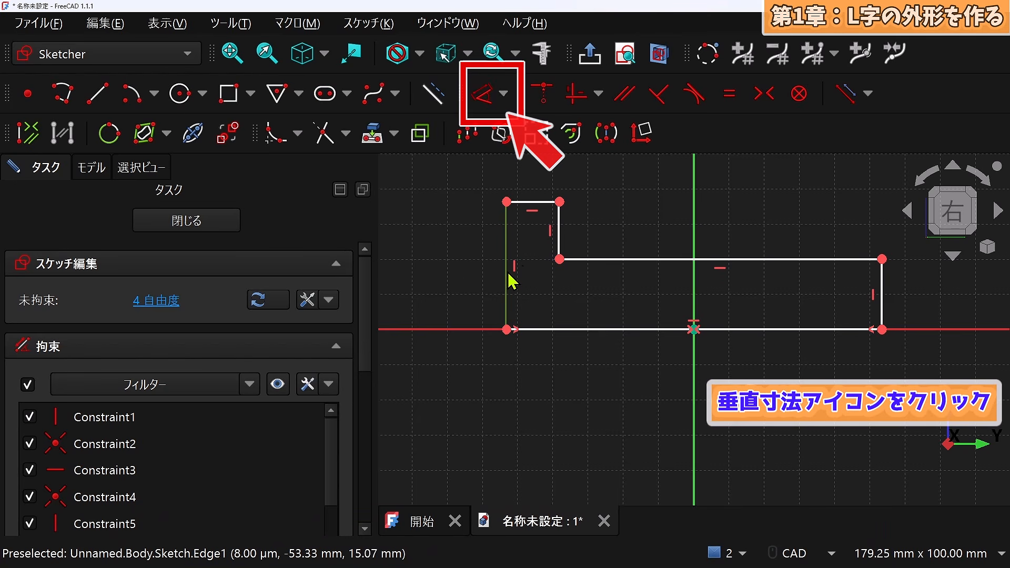
click(503, 94)
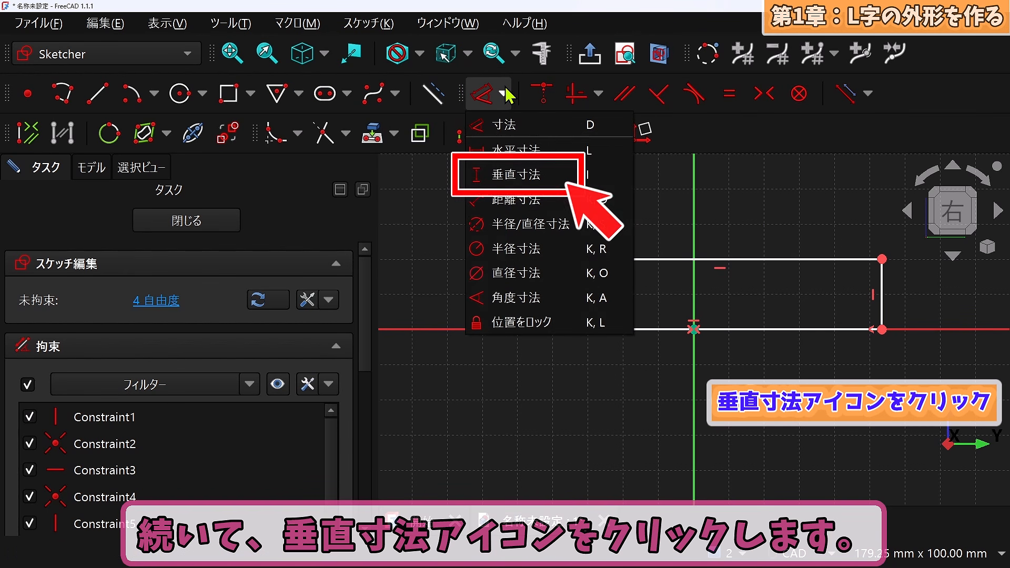
click(508, 177)
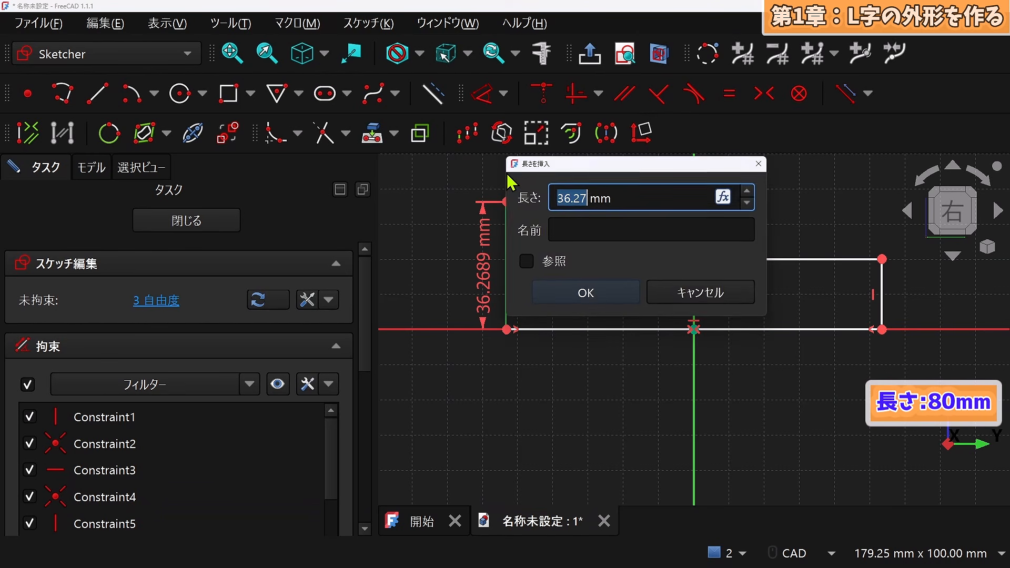
text(80)
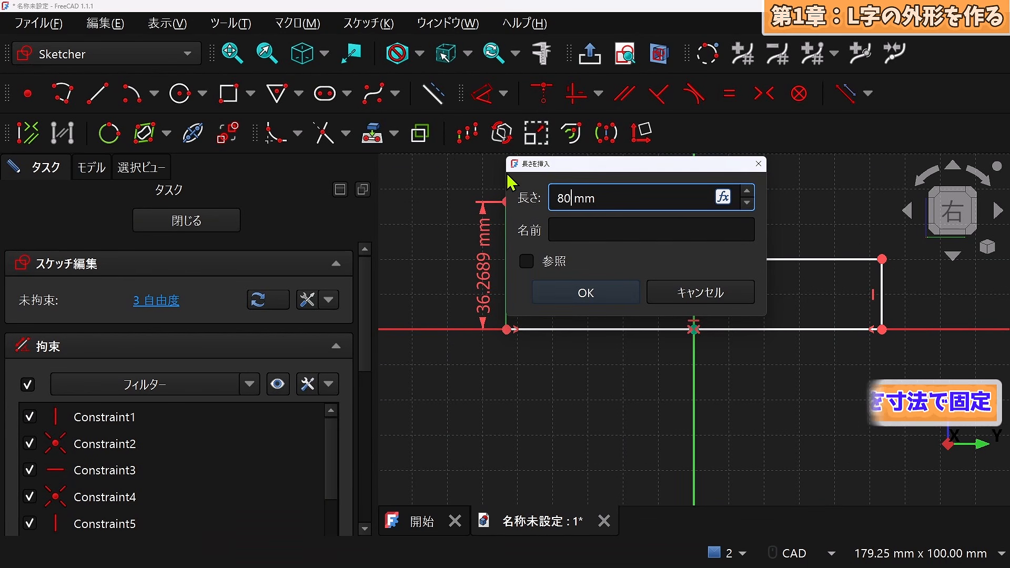
key(Return)
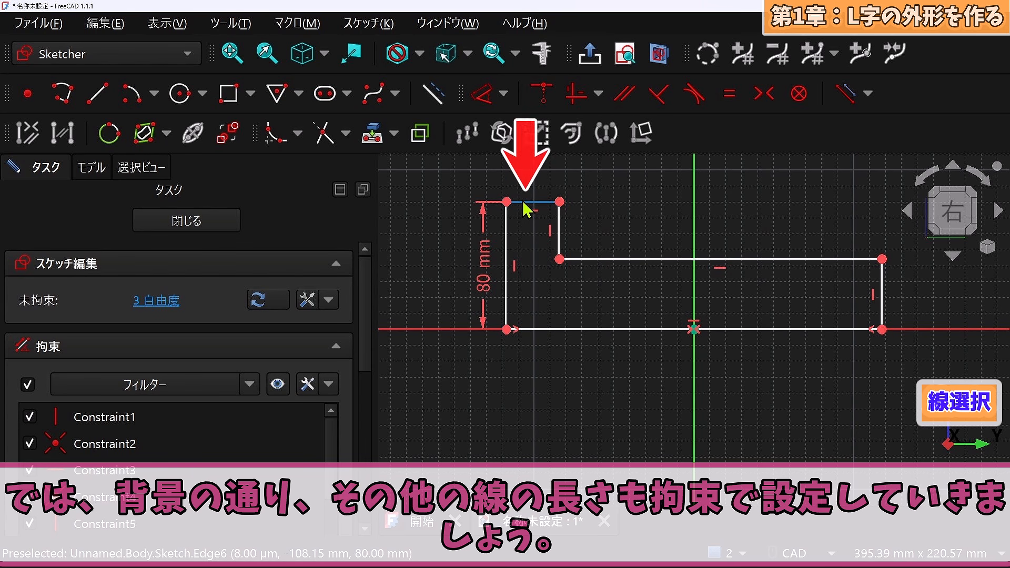
Add a horizontal dimension of 45 mm to the short top edge of the upright
click(526, 210)
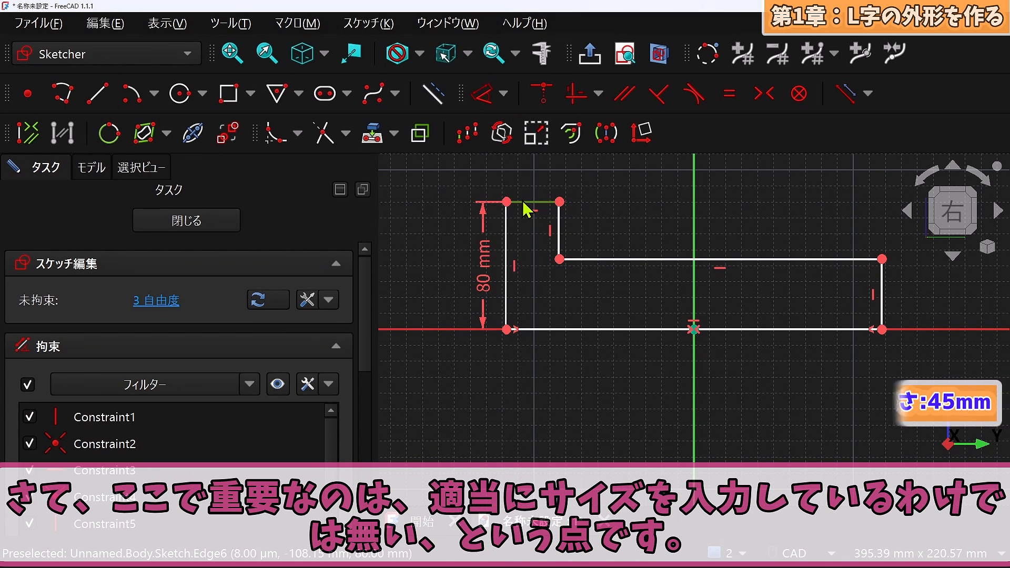
click(504, 93)
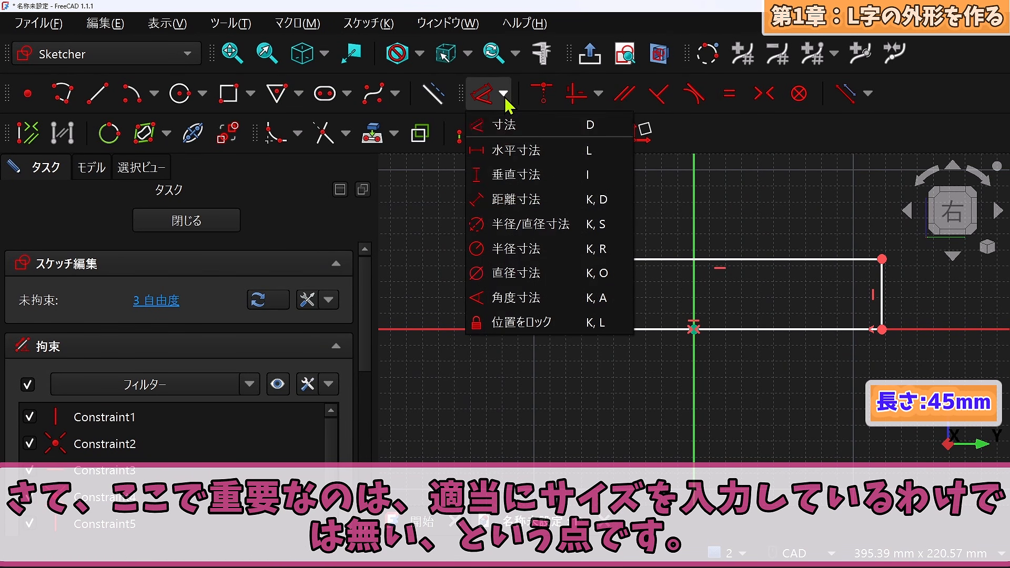
click(518, 153)
text(45)
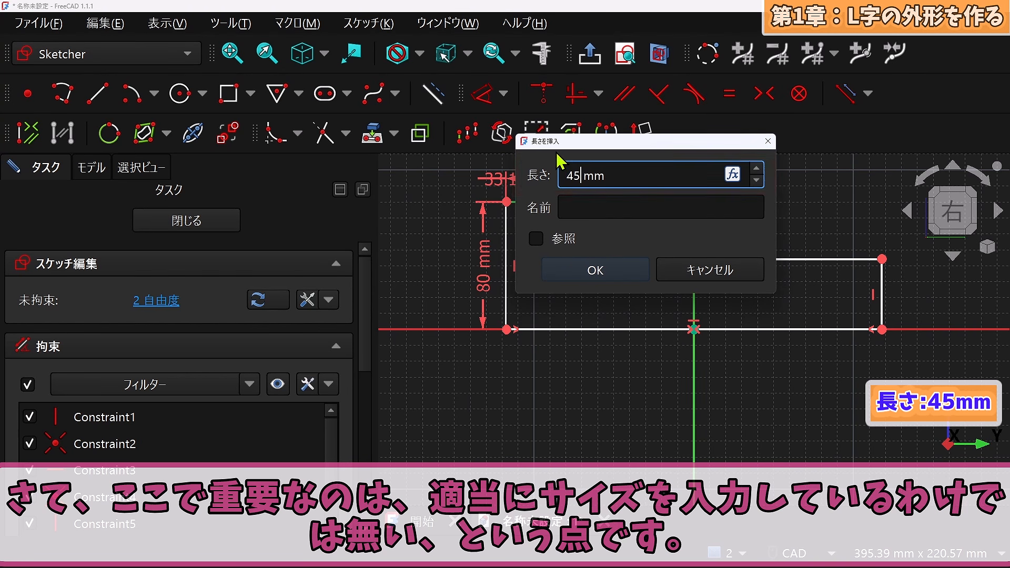
key(Return)
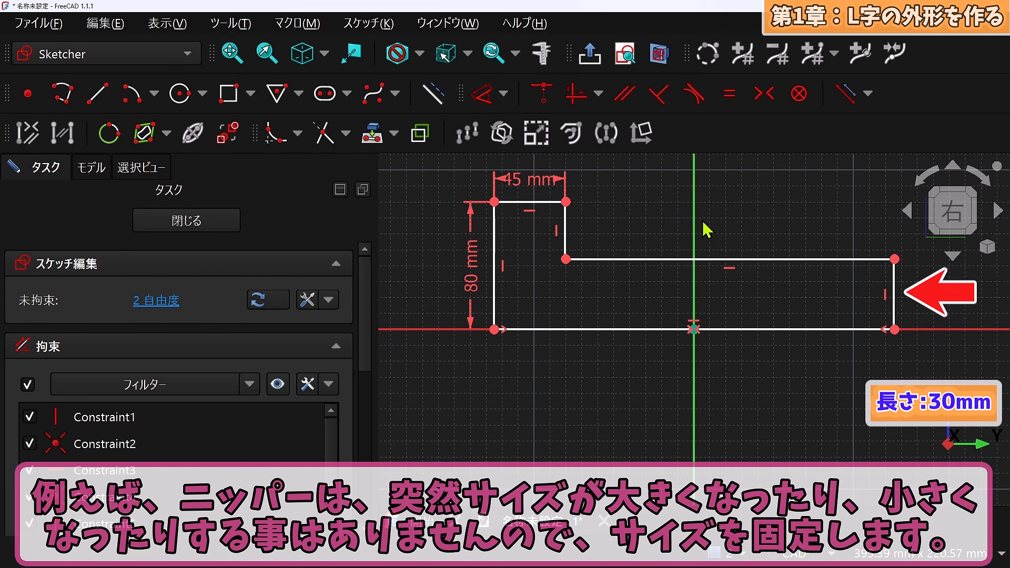
Add a vertical dimension of 30 mm to the profile's right edge and move its label outside the outline
click(897, 291)
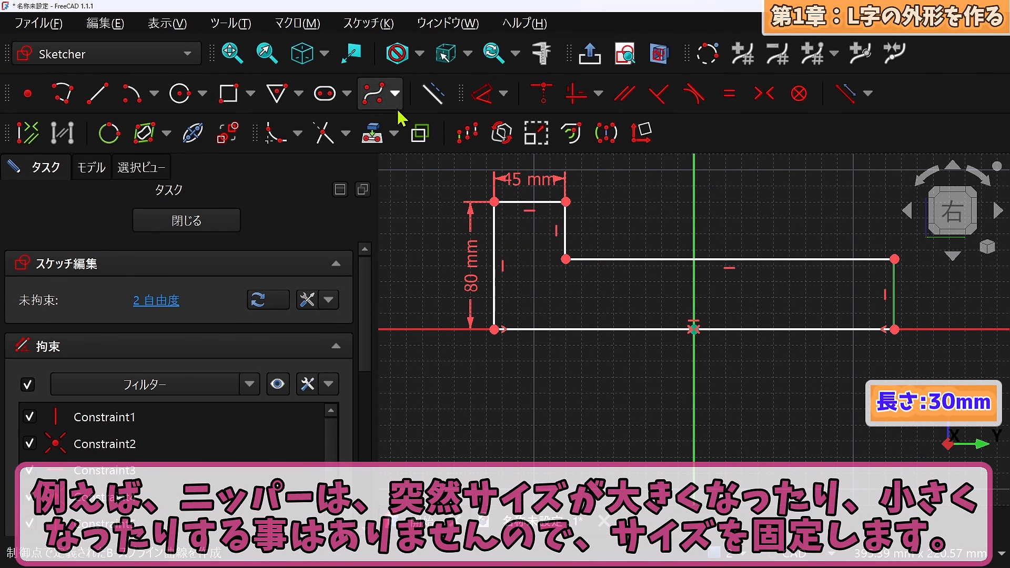
click(505, 96)
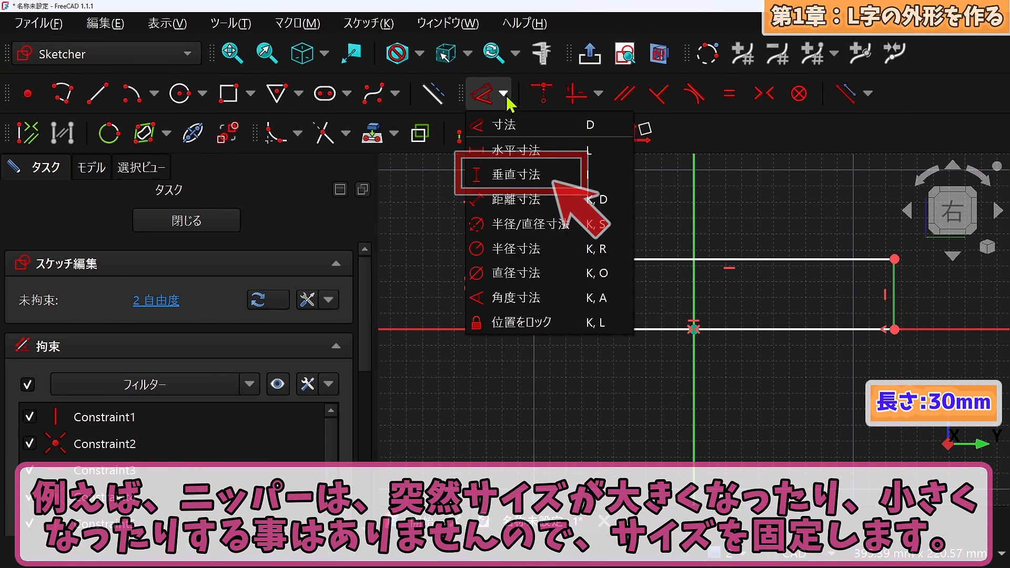
click(514, 172)
text(30)
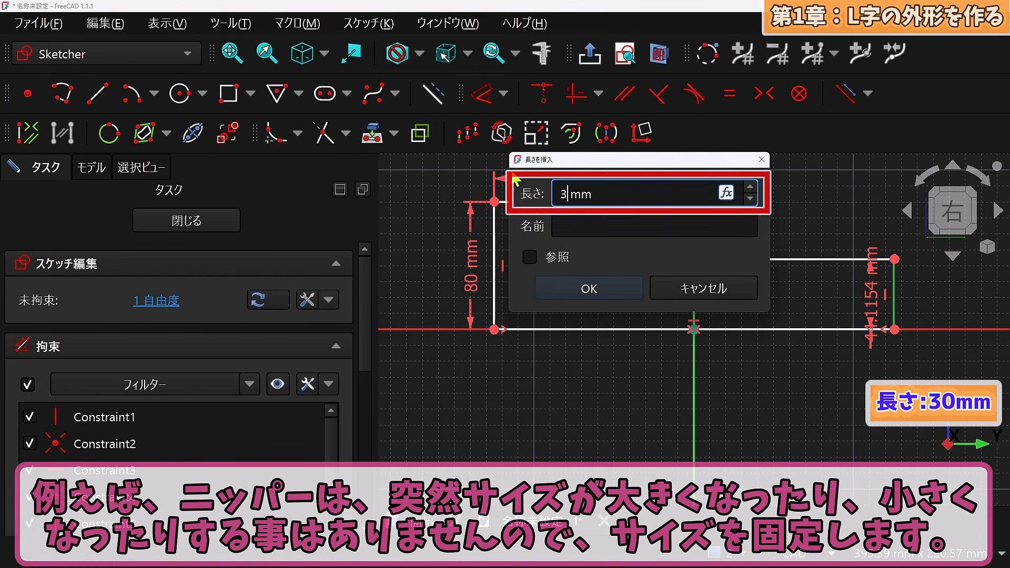
key(Return)
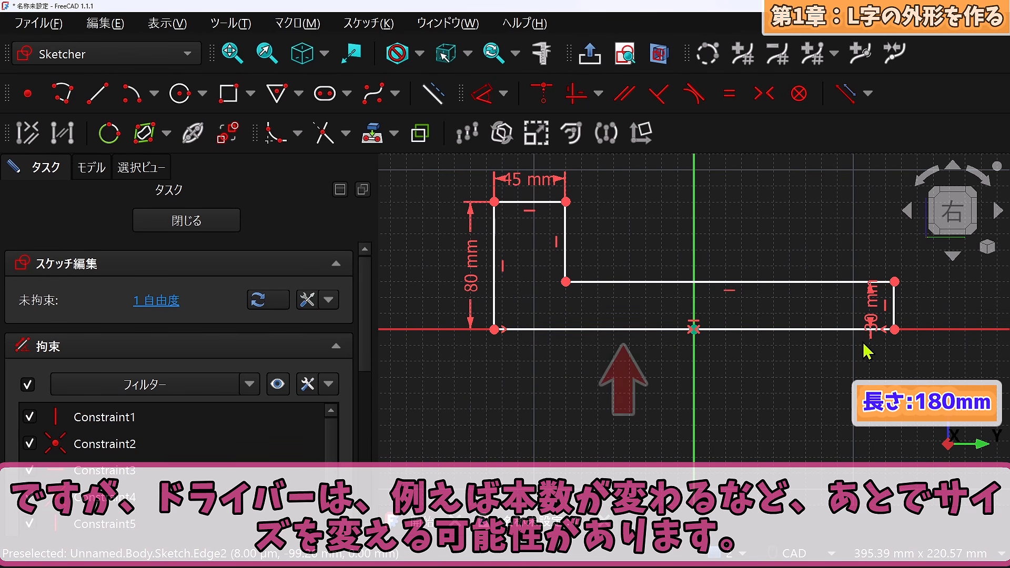
drag(871, 305, 906, 286)
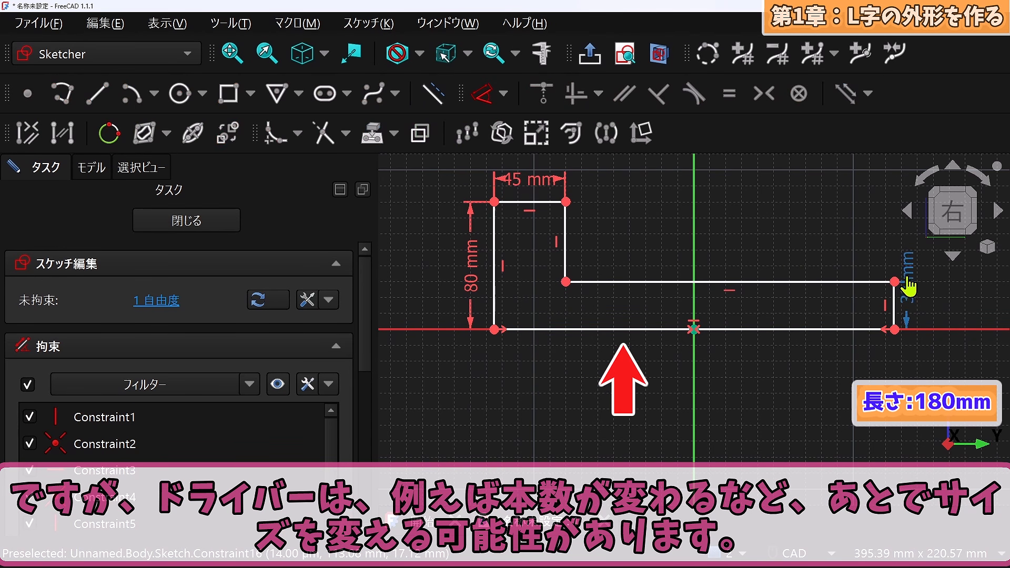
Add a dimension of 180 mm to the L profile's long bottom edge
click(599, 330)
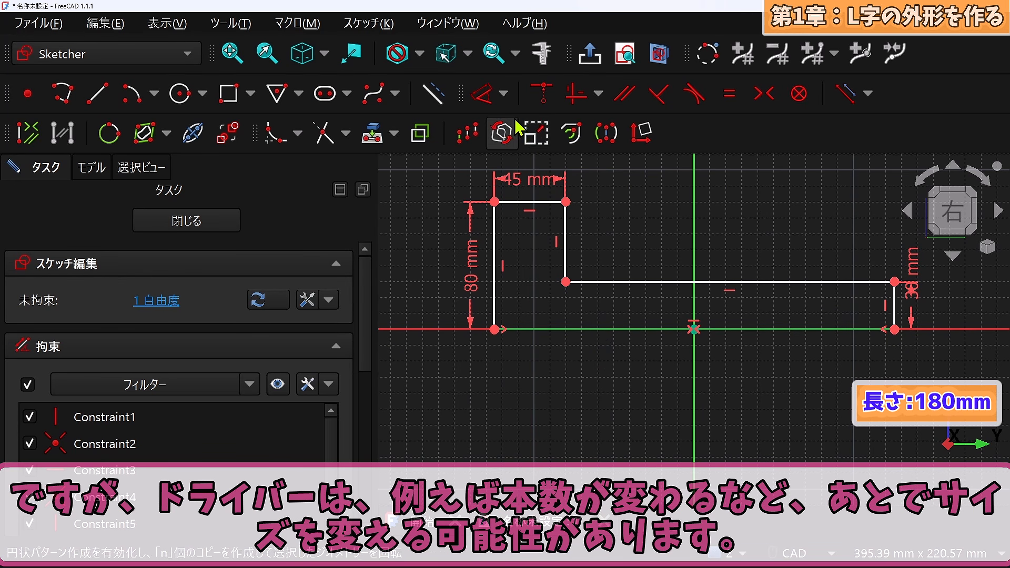
click(503, 94)
click(517, 152)
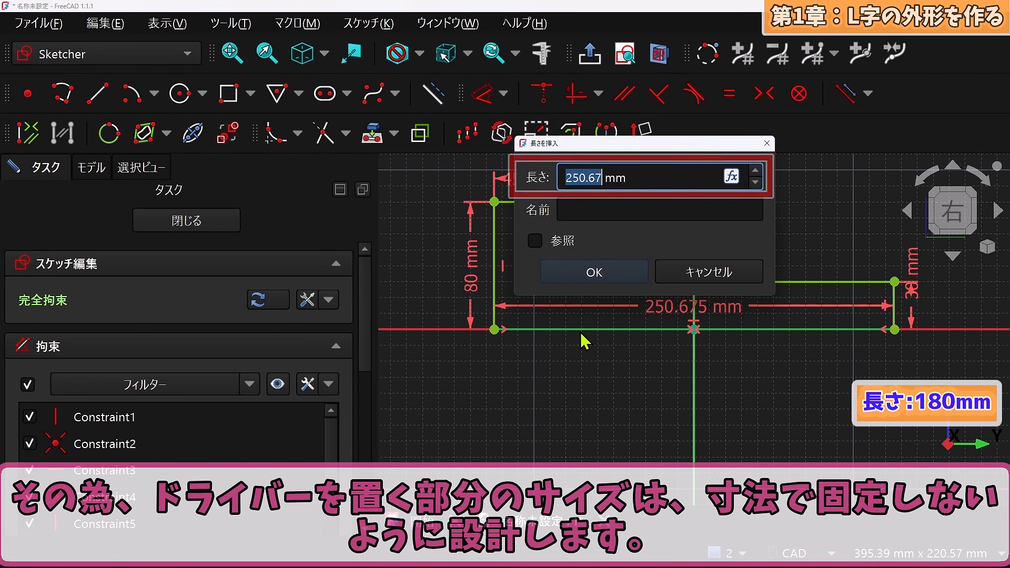
text(180)
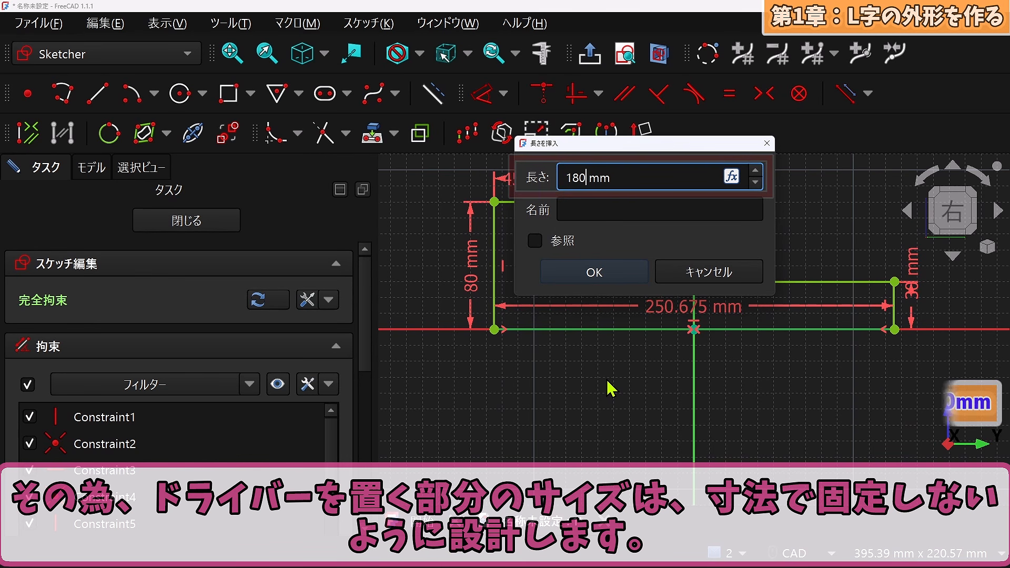
key(Return)
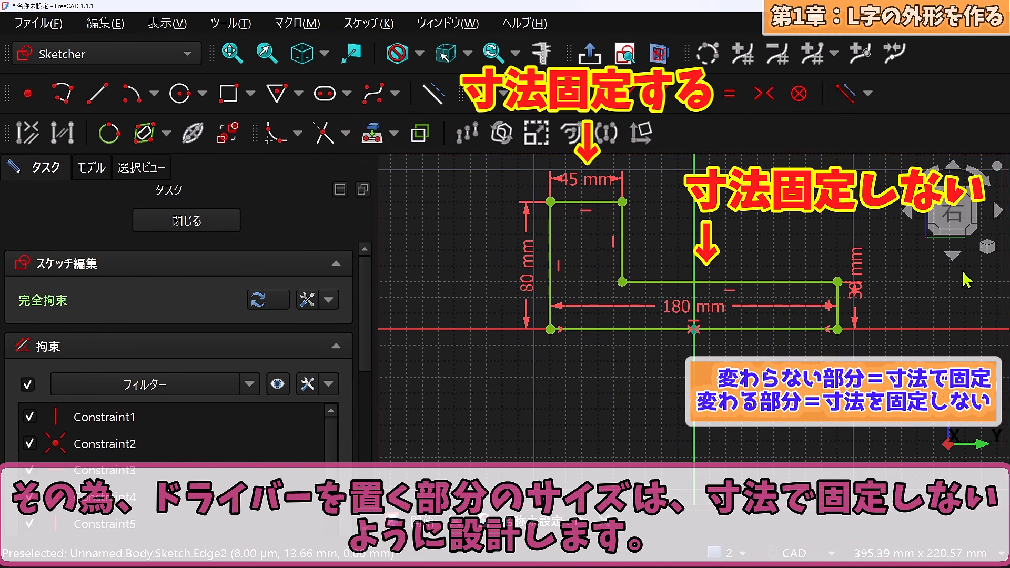
Move the 30 mm, 180 mm and 45 mm dimension labels clear of the L outline and close the sketch
drag(856, 283, 861, 247)
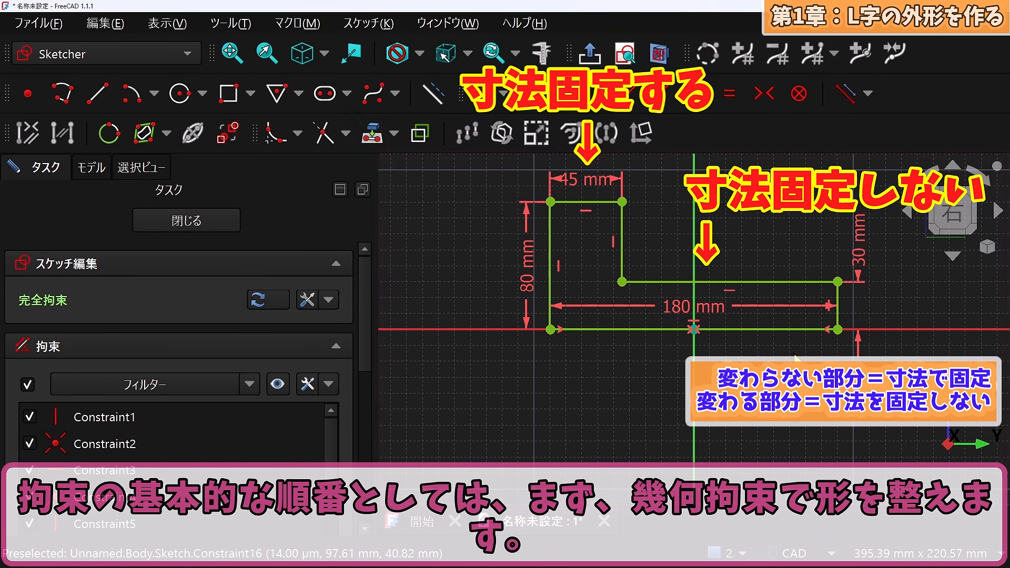
drag(688, 307, 682, 367)
drag(587, 179, 672, 184)
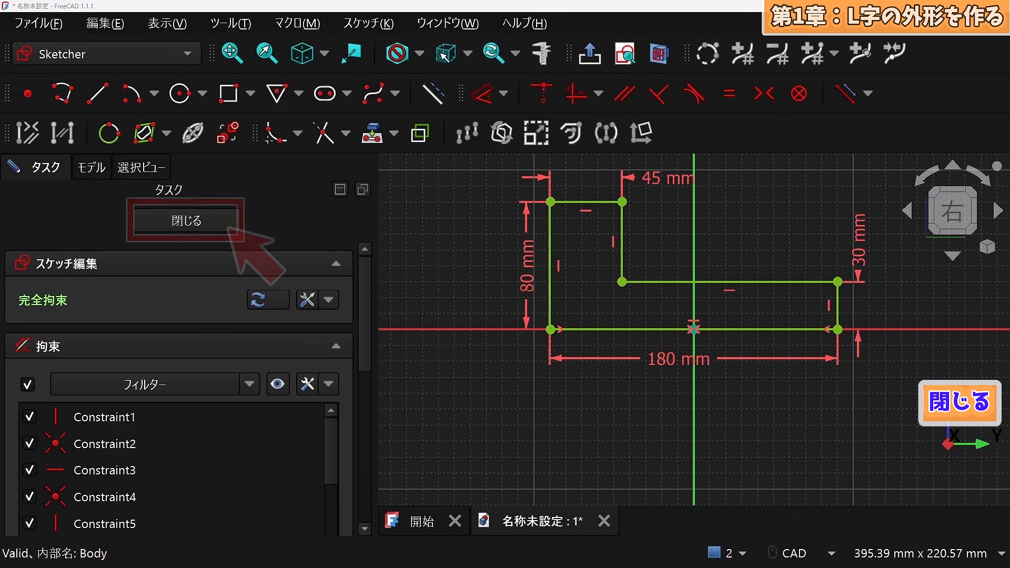
click(187, 221)
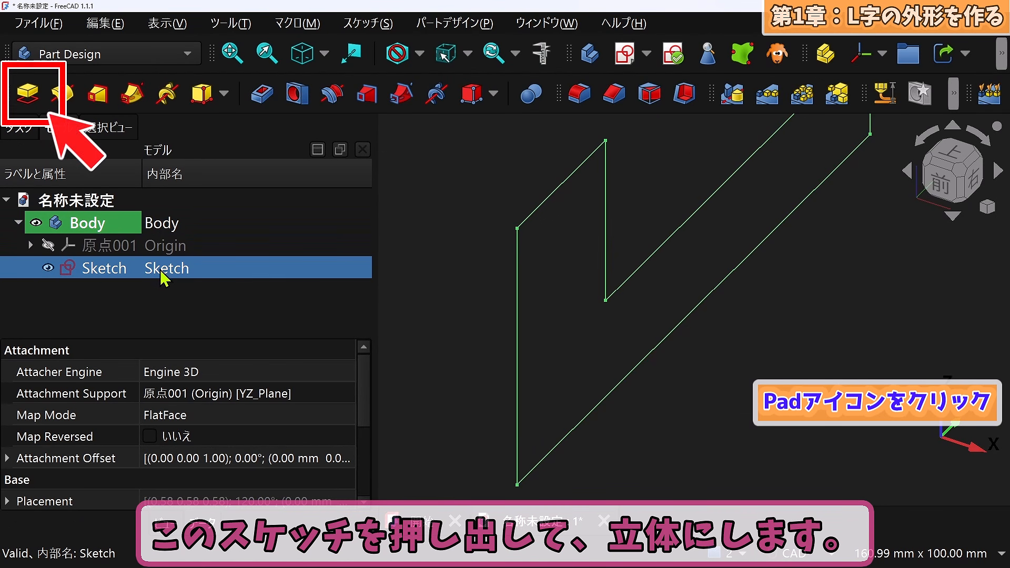
Pad the L-shaped sketch with a length of 22 mm
click(246, 50)
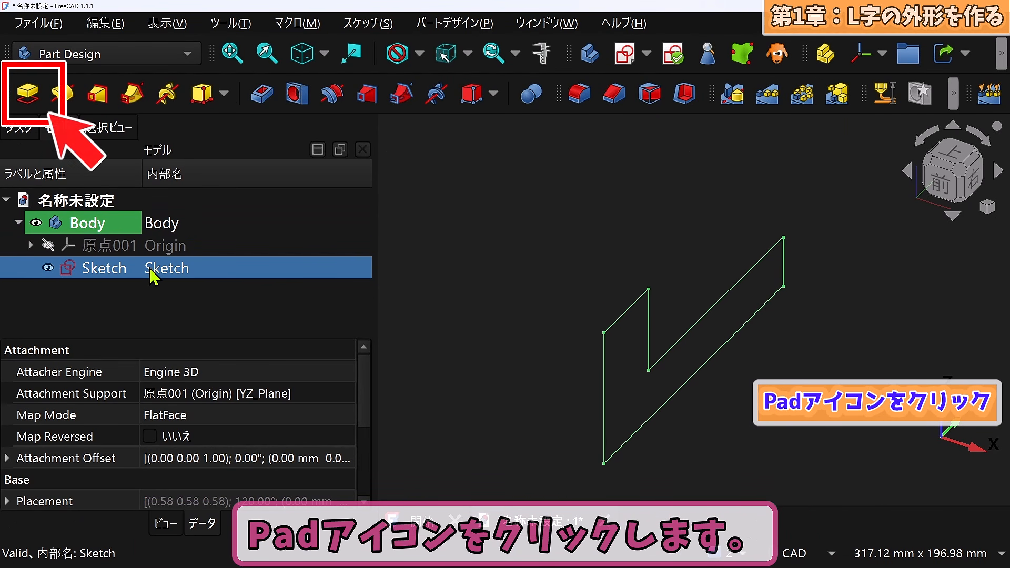
click(27, 93)
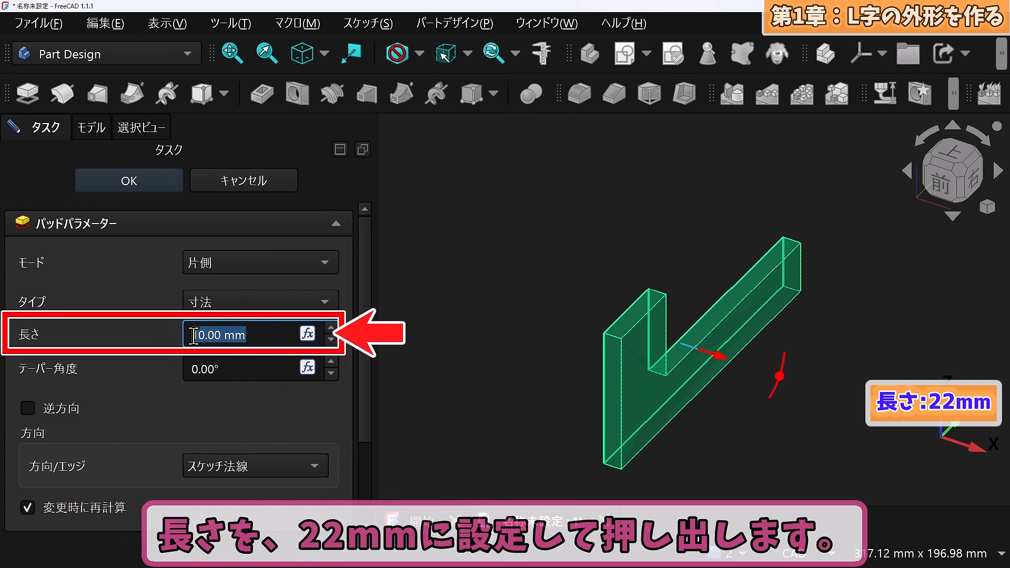
key(BackSpace)
text(22)
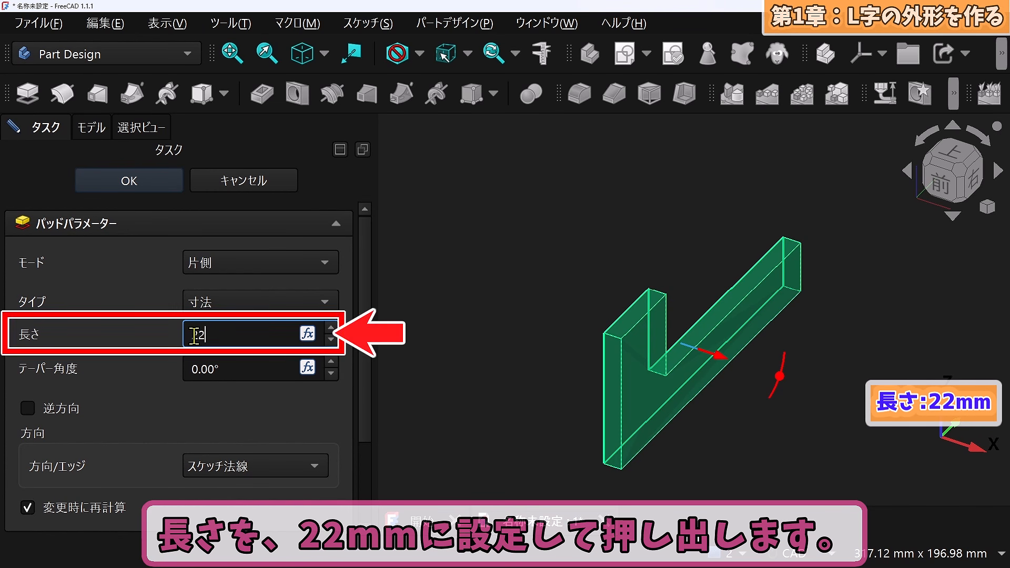
click(160, 189)
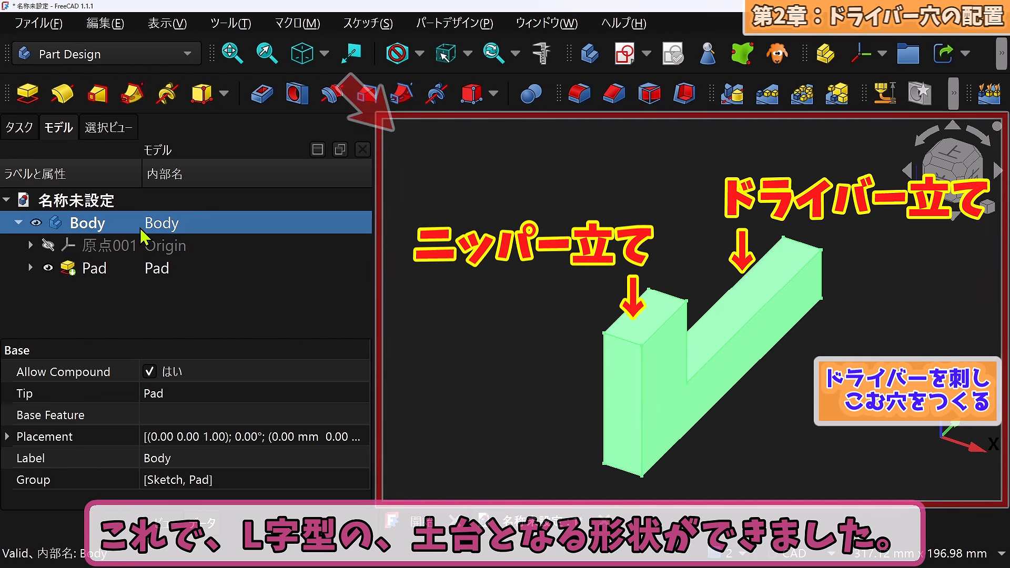
Set the body's transparency to 50 and deselect the body
scroll(184, 479, down, 8)
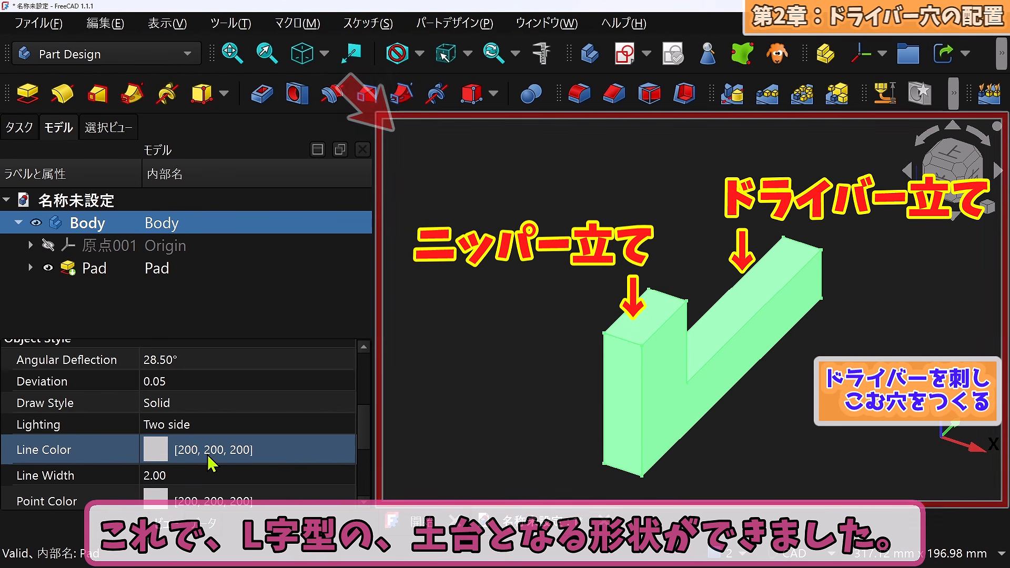
click(195, 455)
text(50)
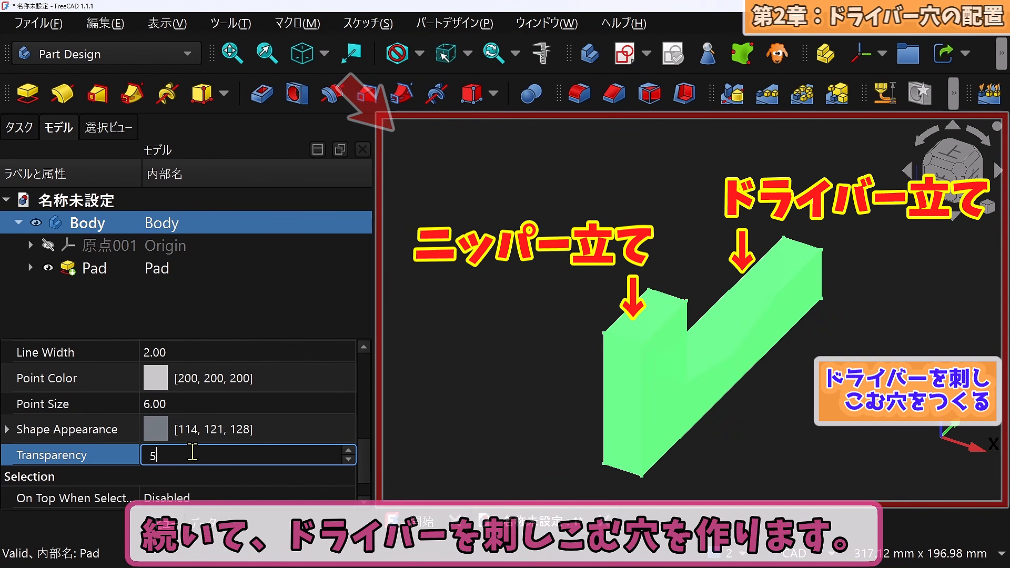
key(Return)
click(203, 521)
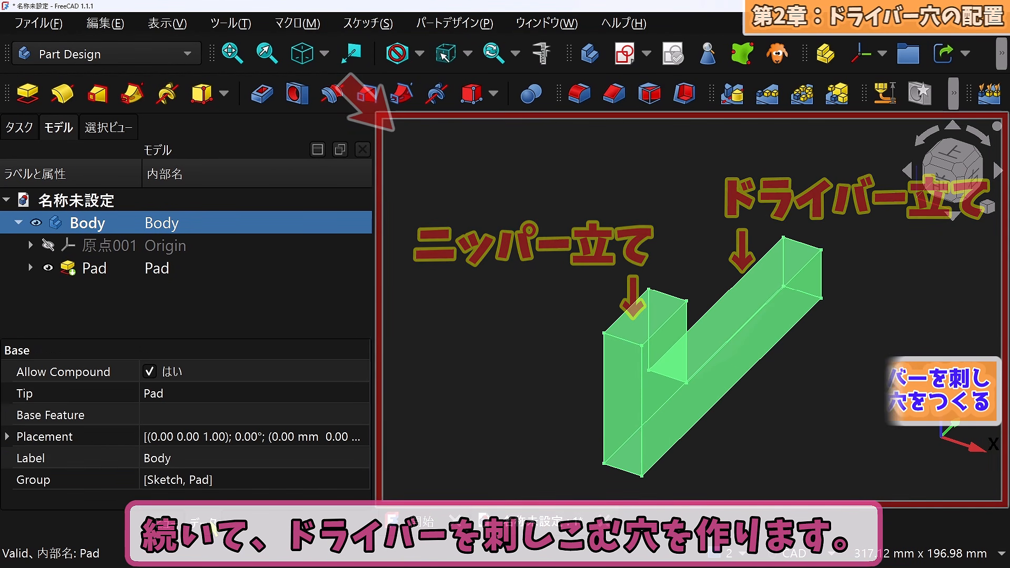
click(497, 319)
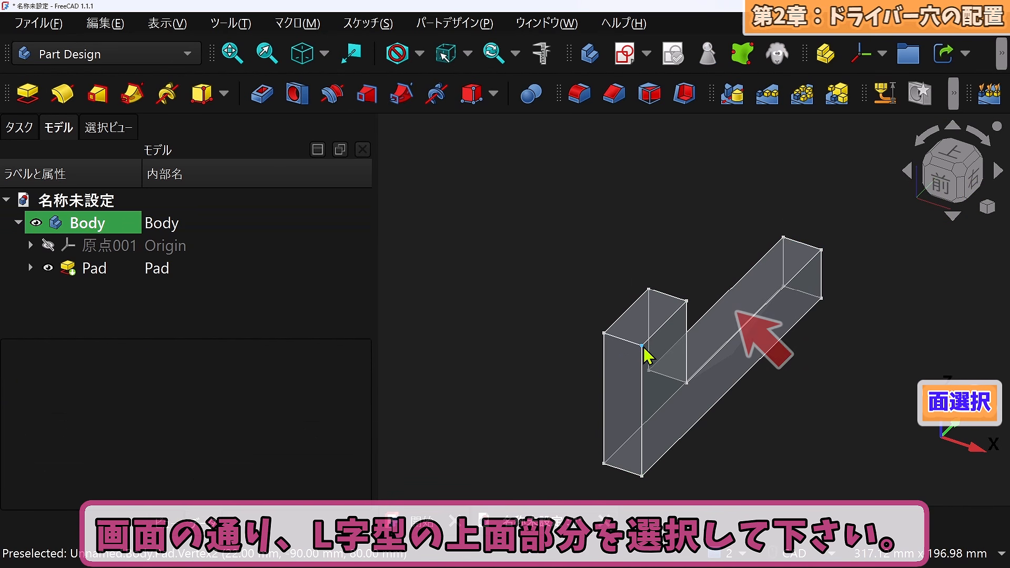
Create a sketch on the upper face of the L's low arm and rotate the view so the part lies horizontally
click(762, 297)
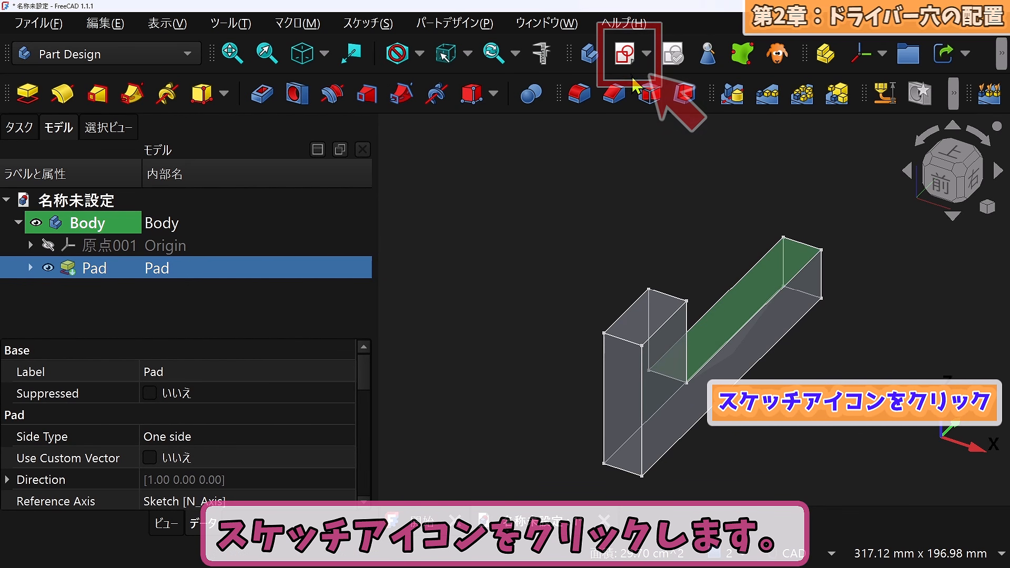
click(627, 53)
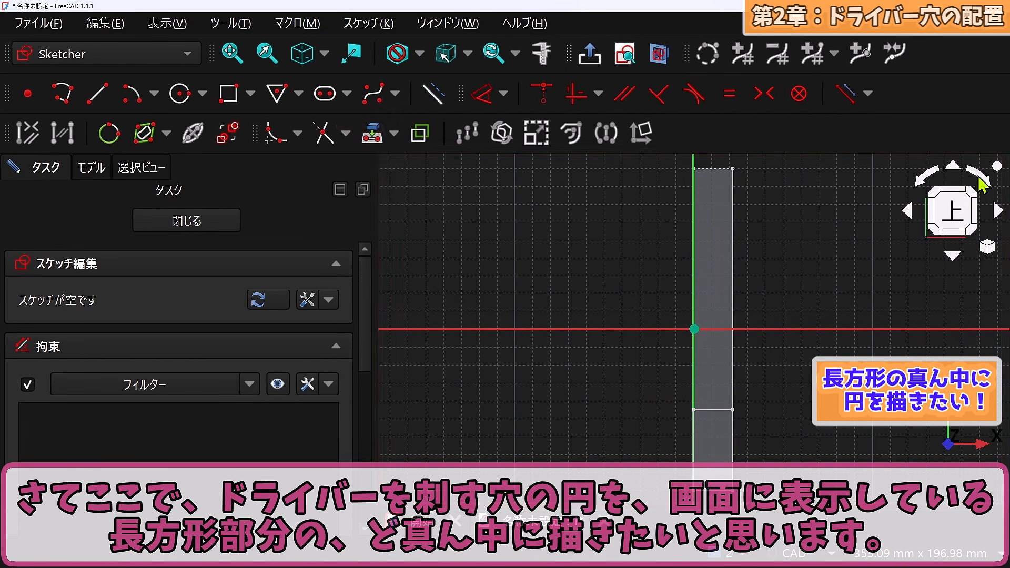
click(982, 183)
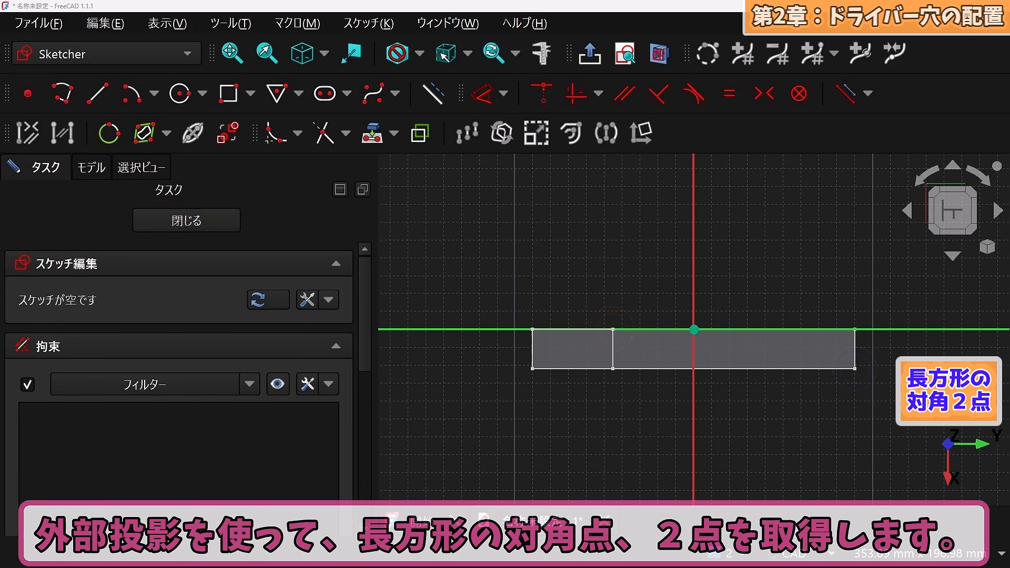
Project two diagonally opposite corners of the low arm's rectangular face into the sketch as external geometry
click(383, 136)
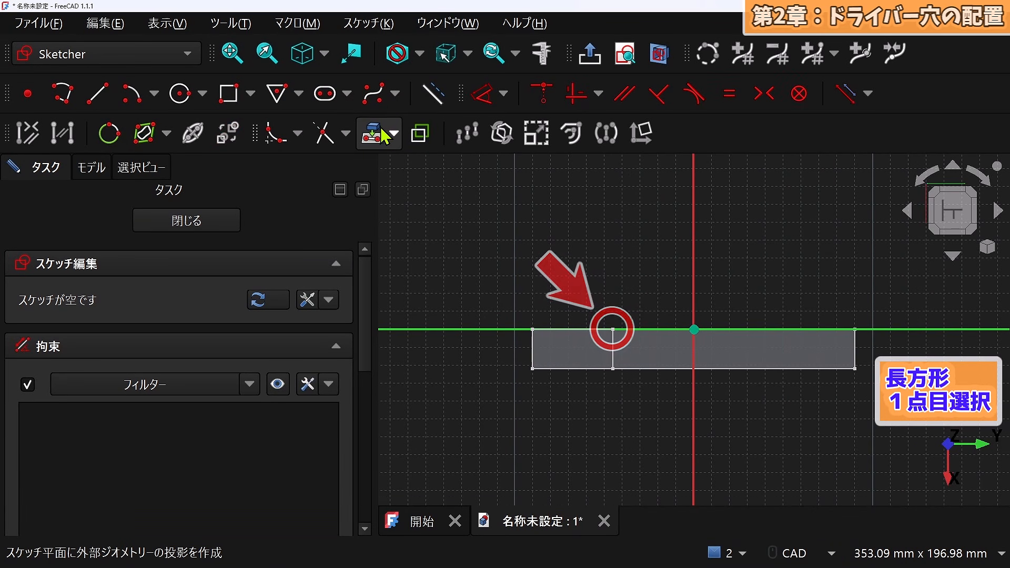
click(613, 329)
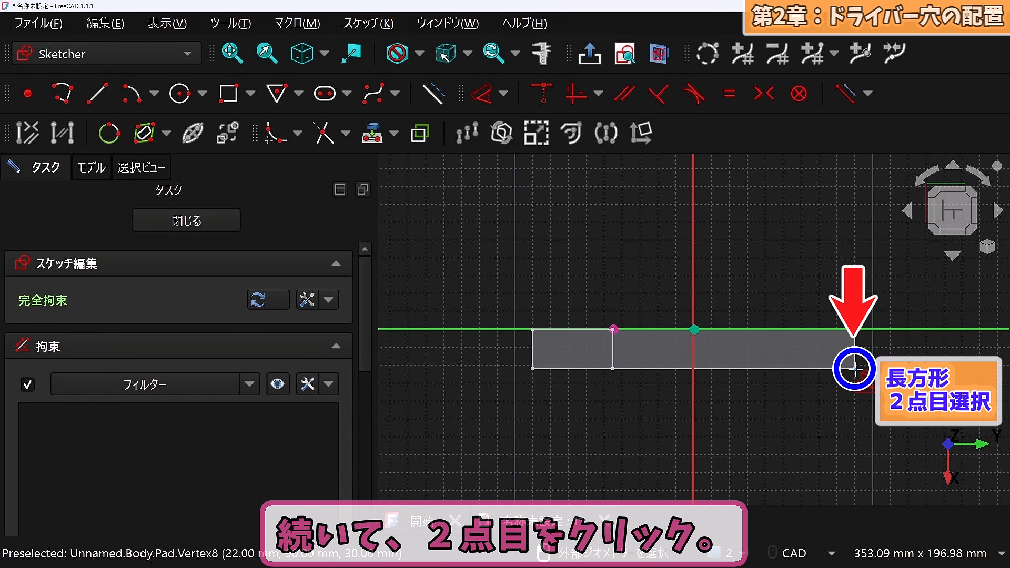
click(854, 369)
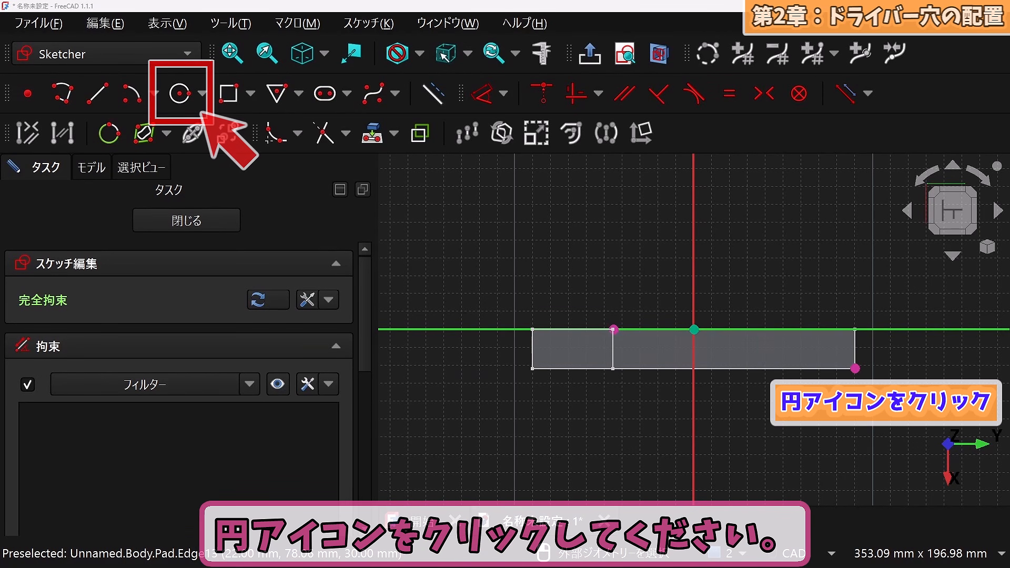
Draw a circle of 18.5 mm diameter above the rectangular face and move its diameter label away from the circle
click(179, 94)
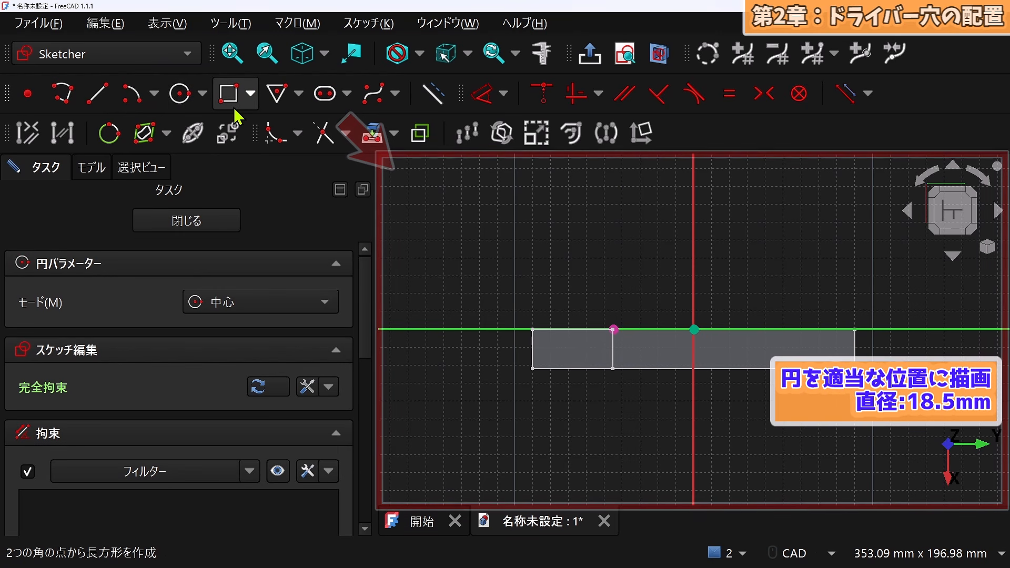
click(628, 263)
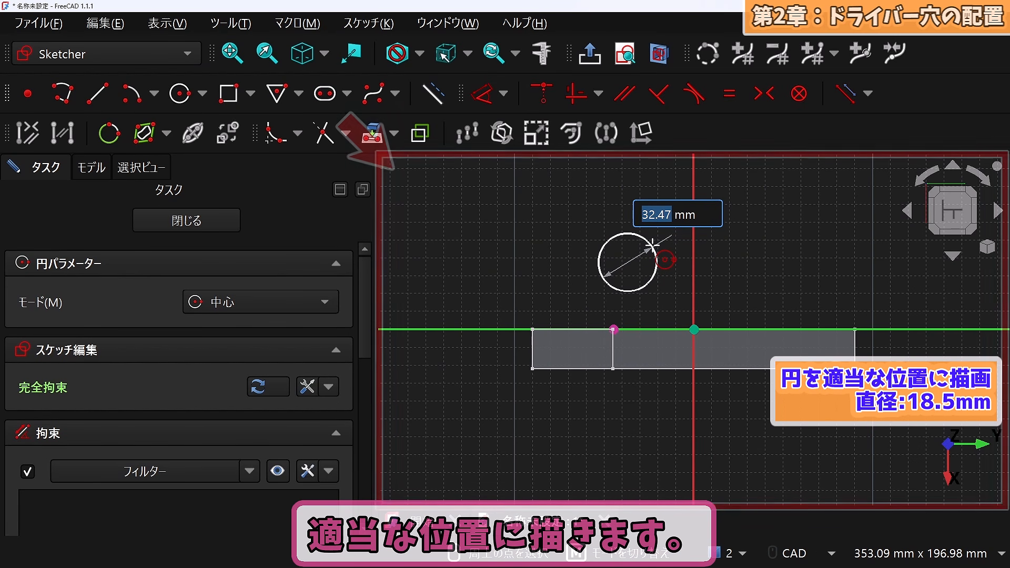
text(18.5)
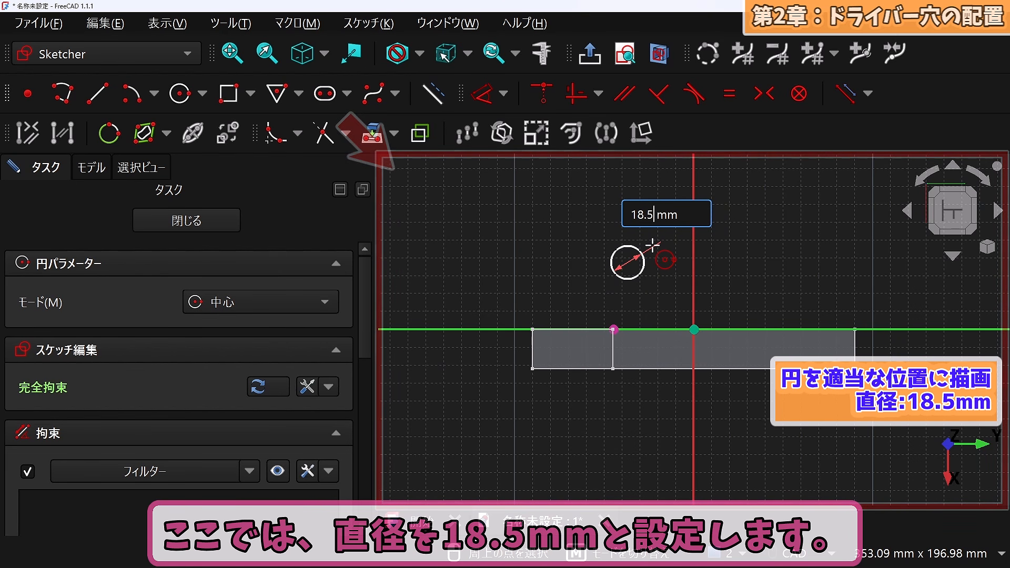
key(Return)
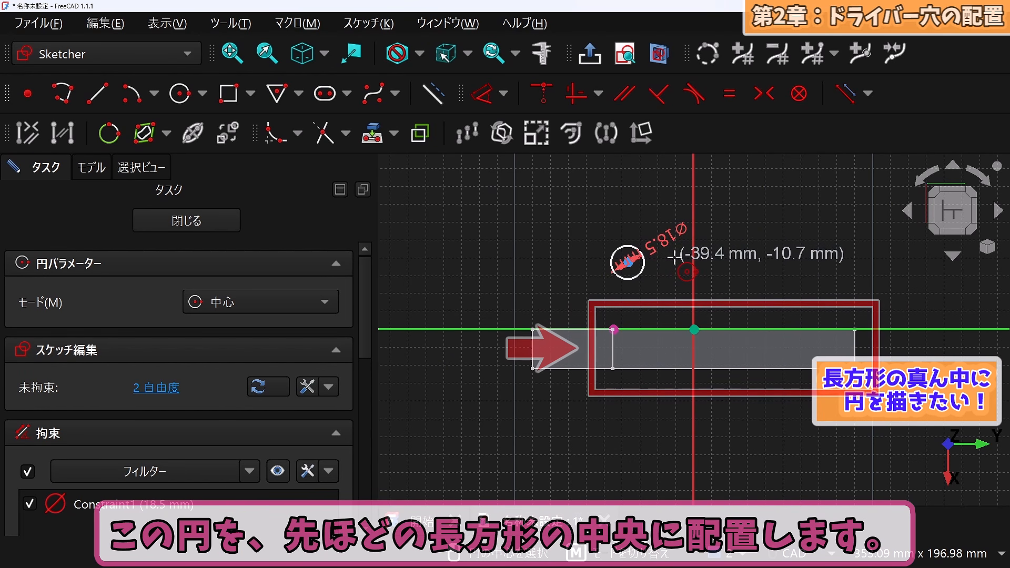
key(Escape)
drag(642, 234, 557, 213)
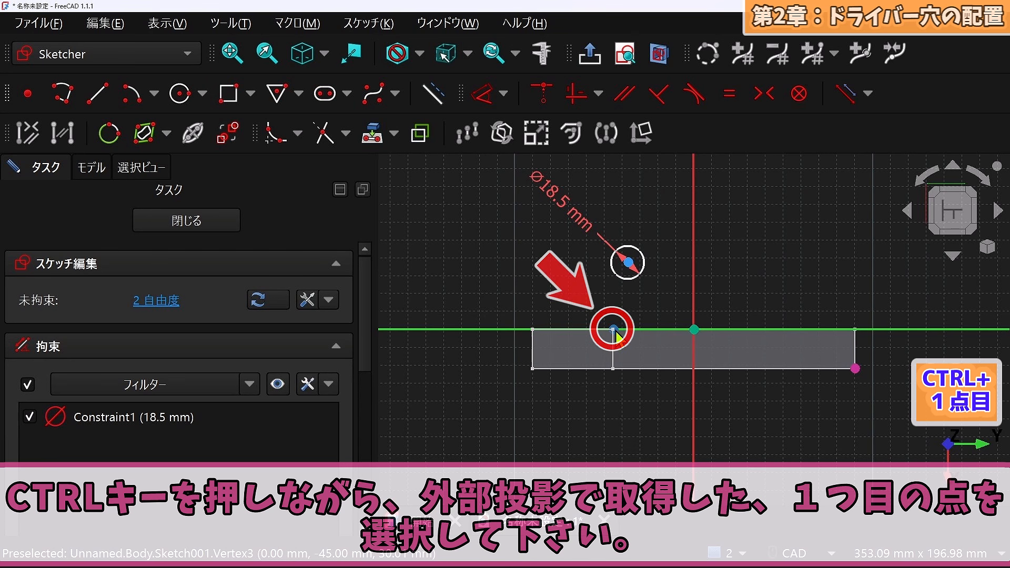
Constrain the two projected corner points symmetrically about the circle's centre, so the circle sits mid-face
ctrl+click(614, 330)
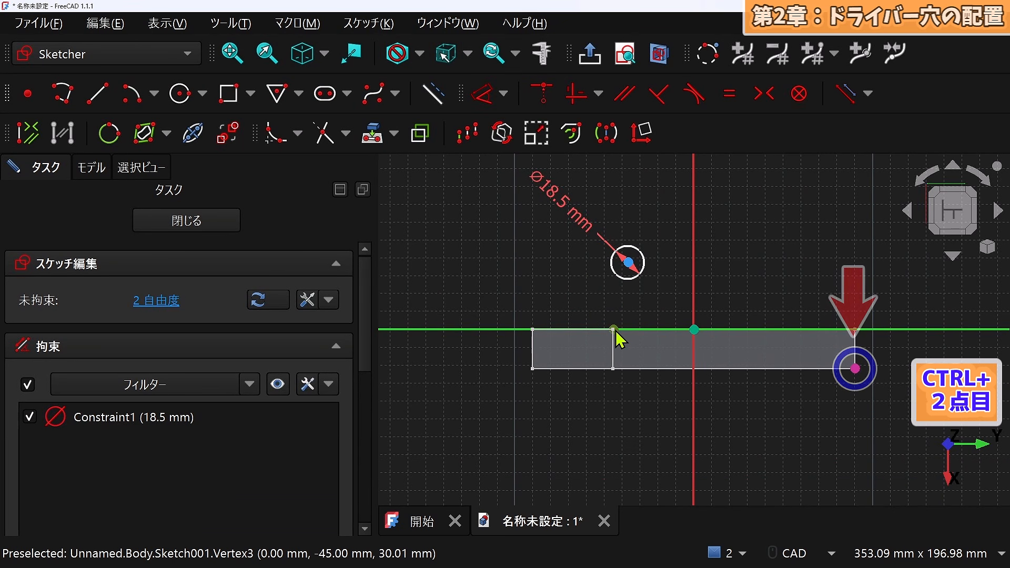
ctrl+click(856, 370)
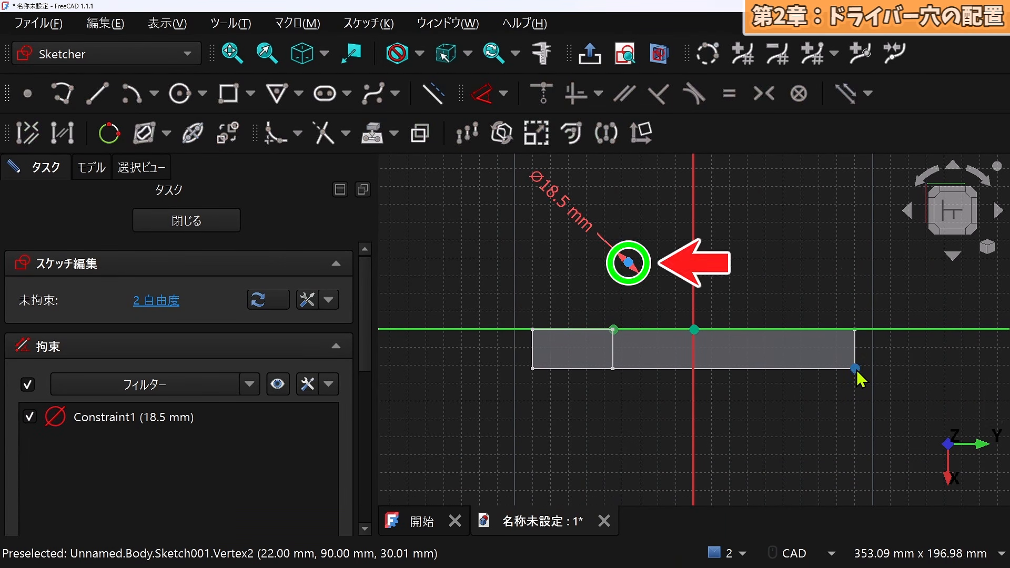
ctrl+click(630, 263)
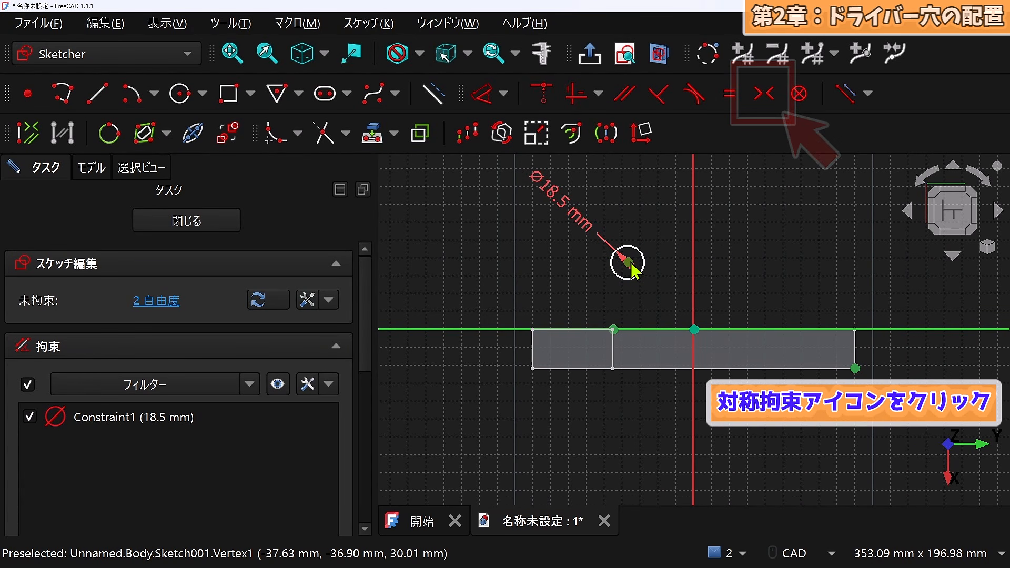
click(763, 97)
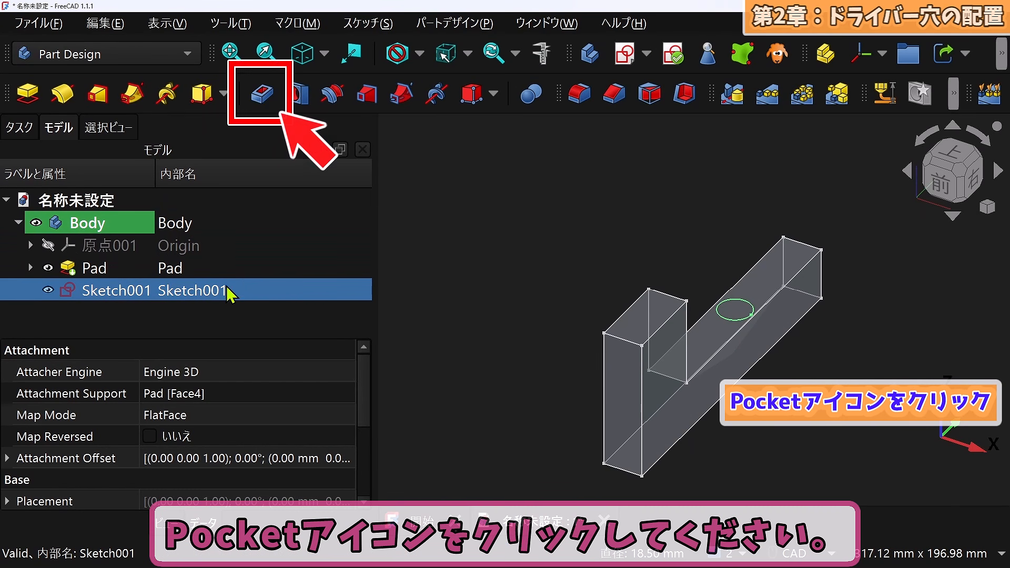
Cut the circle sketch into the low arm as a pocket 28 mm deep
click(267, 99)
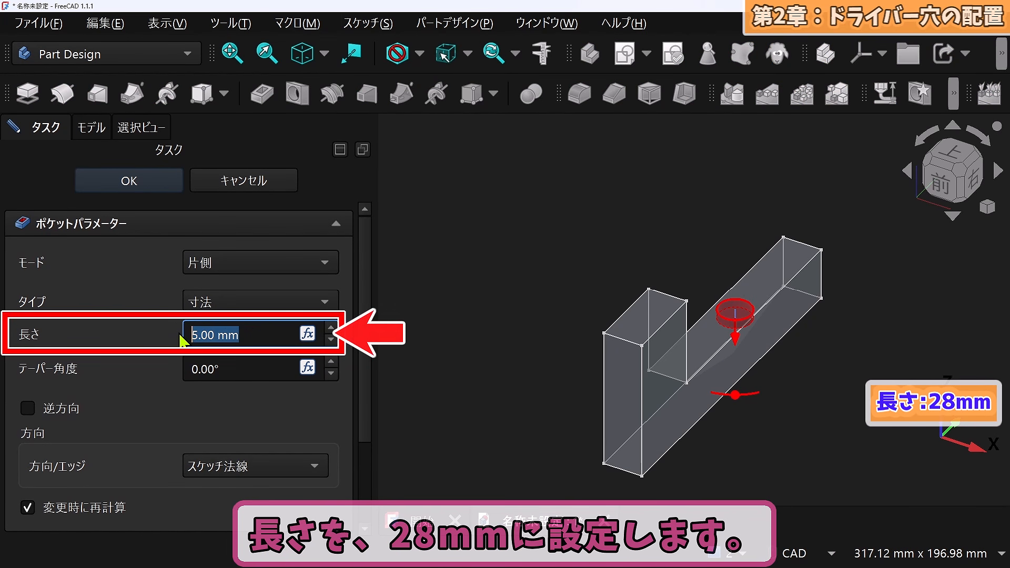
text(28)
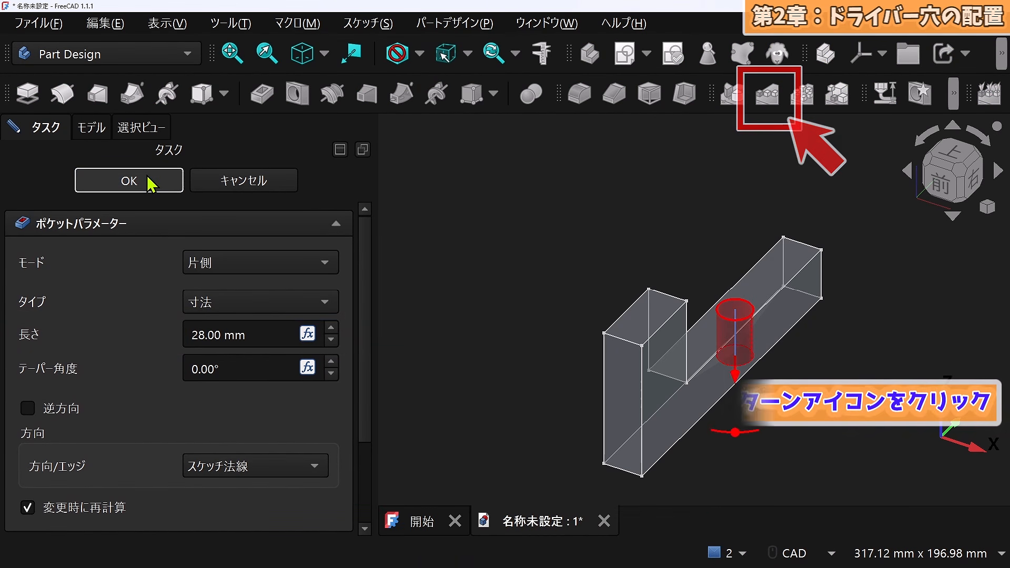
click(148, 182)
Create a linear pattern of the screwdriver-hole pocket along the vertical sketch axis, using spacing mode with 19 mm spacing and four occurrences
click(143, 291)
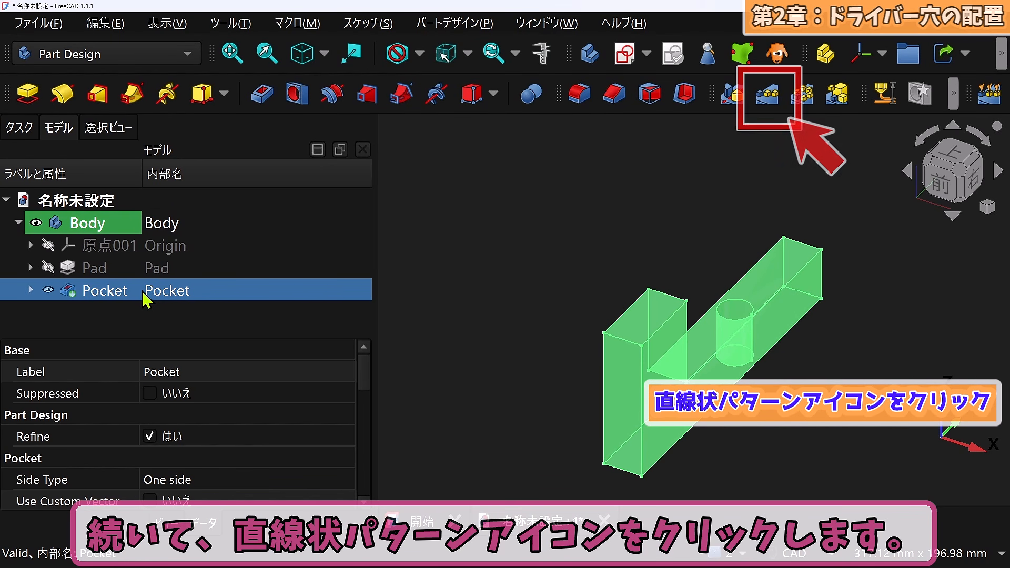
click(779, 97)
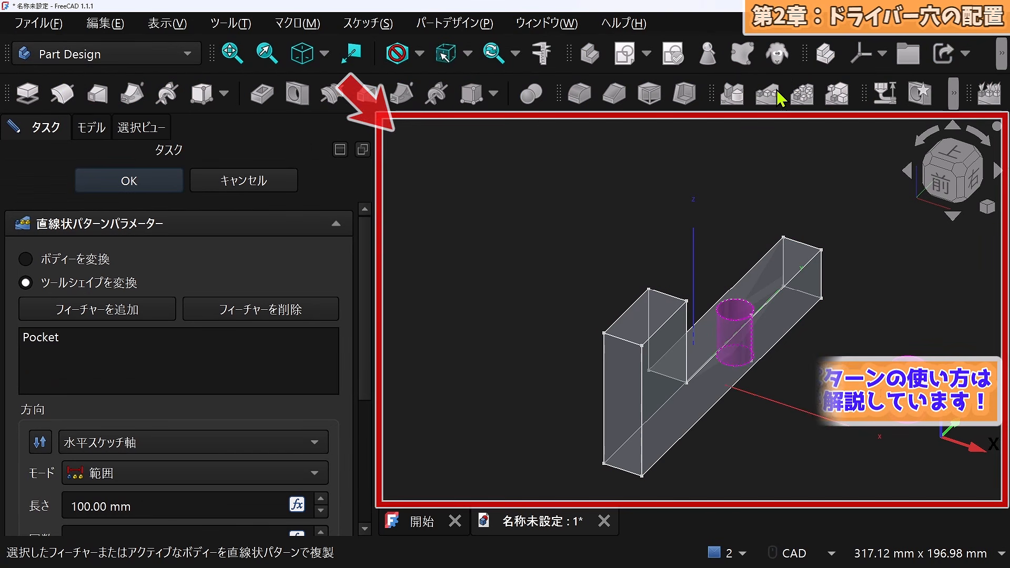
scroll(158, 295, down, 4)
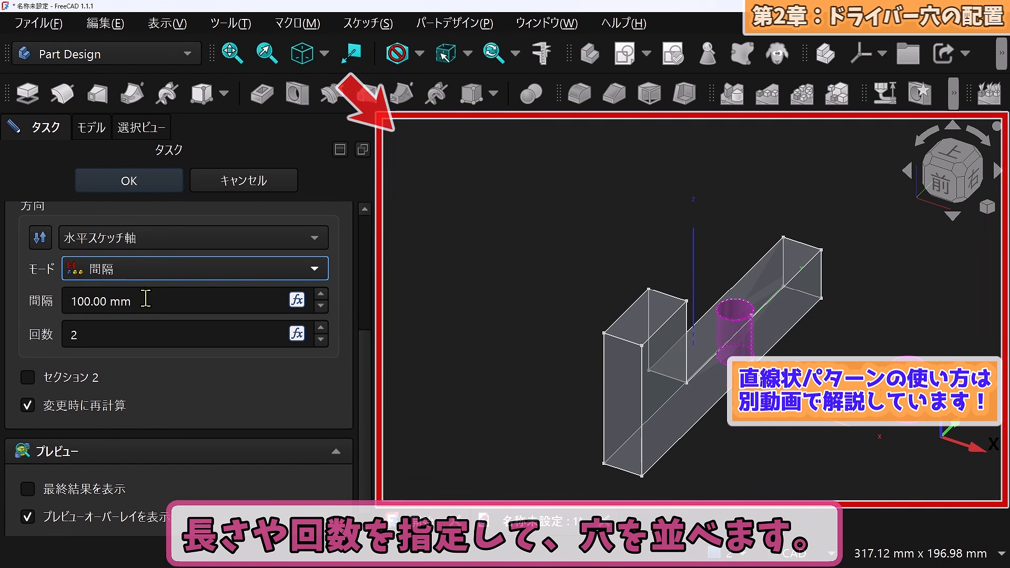
triple_click(140, 300)
key(BackSpace)
text(19)
triple_click(124, 335)
text(3)
click(314, 238)
click(306, 262)
click(320, 327)
Enable the pattern's second section along the vertical sketch axis with 19 mm spacing, raising its count until seven holes line the low arm
scroll(360, 377, down, 1)
click(28, 364)
scroll(158, 316, down, 3)
drag(125, 323, 41, 322)
text(19)
click(226, 350)
click(320, 349)
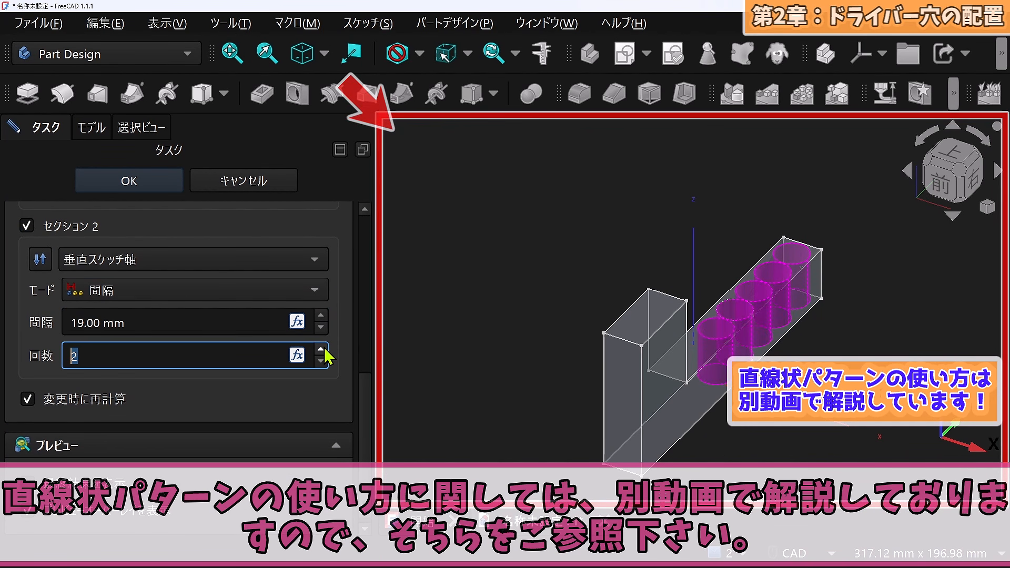
click(321, 349)
click(321, 350)
click(284, 325)
middle_drag(741, 403, 654, 400)
click(137, 181)
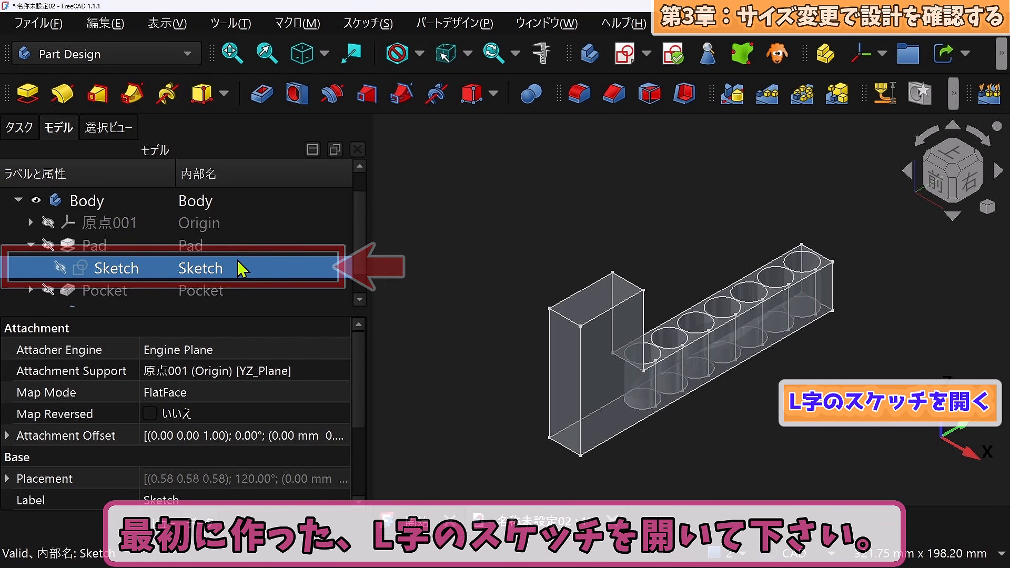
Reopen the L-shaped base sketch and set its bottom edge length to 250 mm
double_click(239, 268)
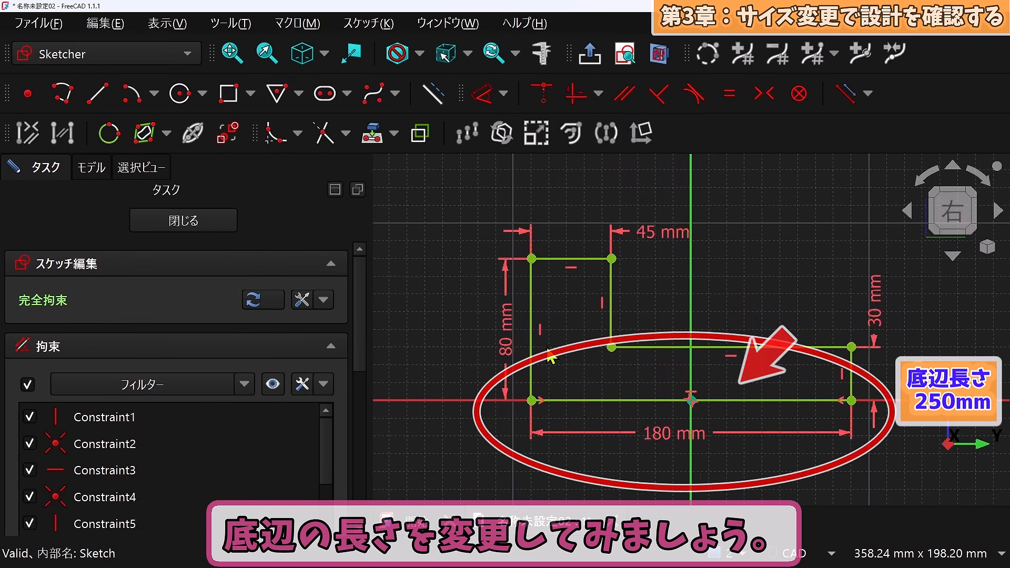
double_click(673, 446)
text(250)
click(744, 538)
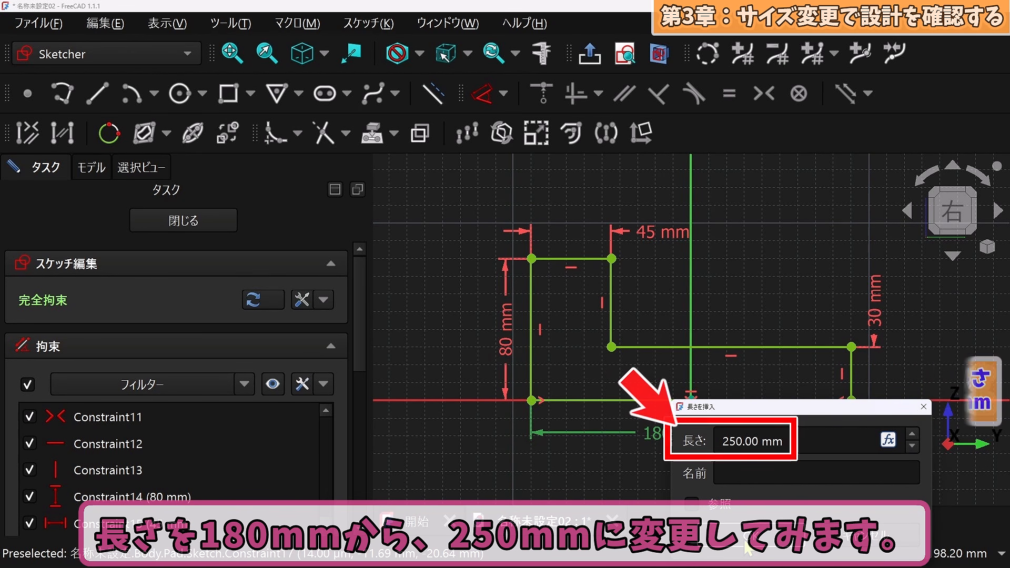
click(168, 231)
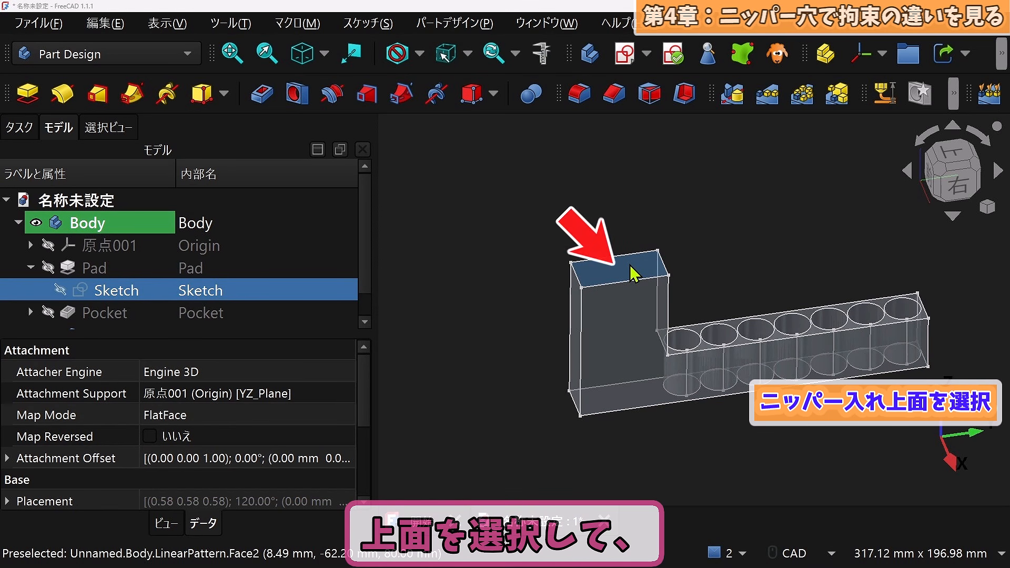
Start a sketch on the tall block's top face and project the face outline as external construction geometry
click(632, 273)
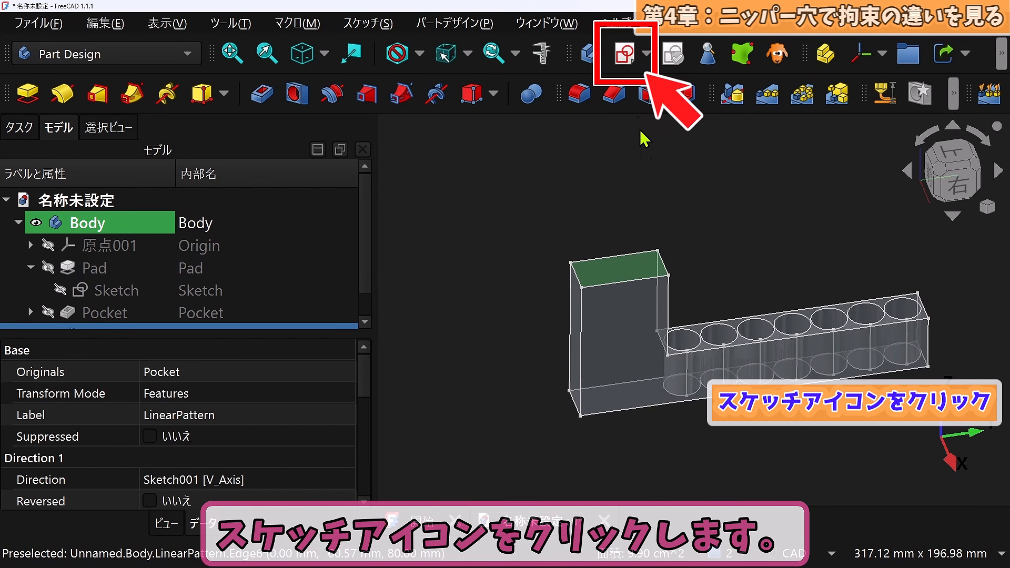
click(625, 54)
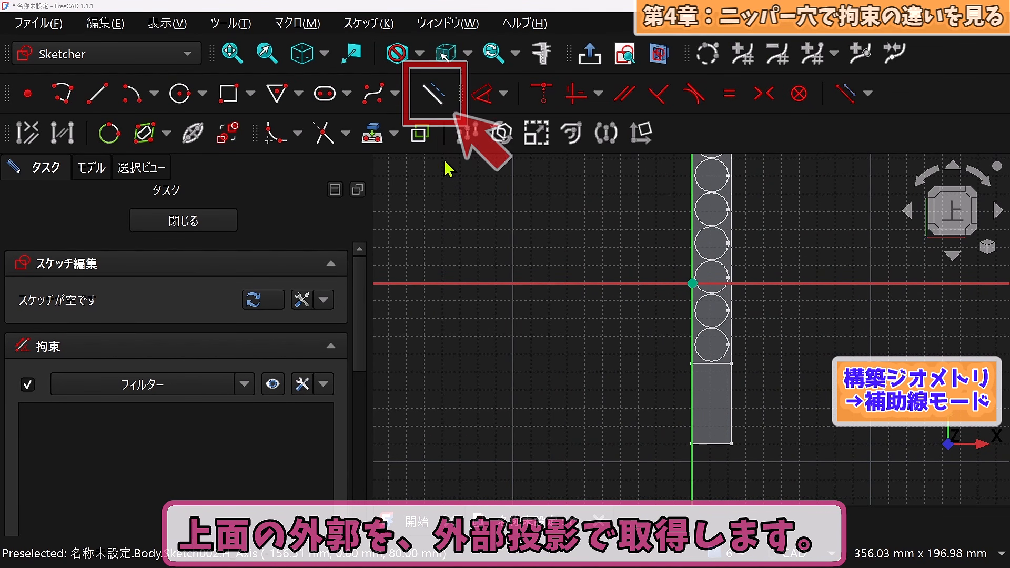
click(431, 104)
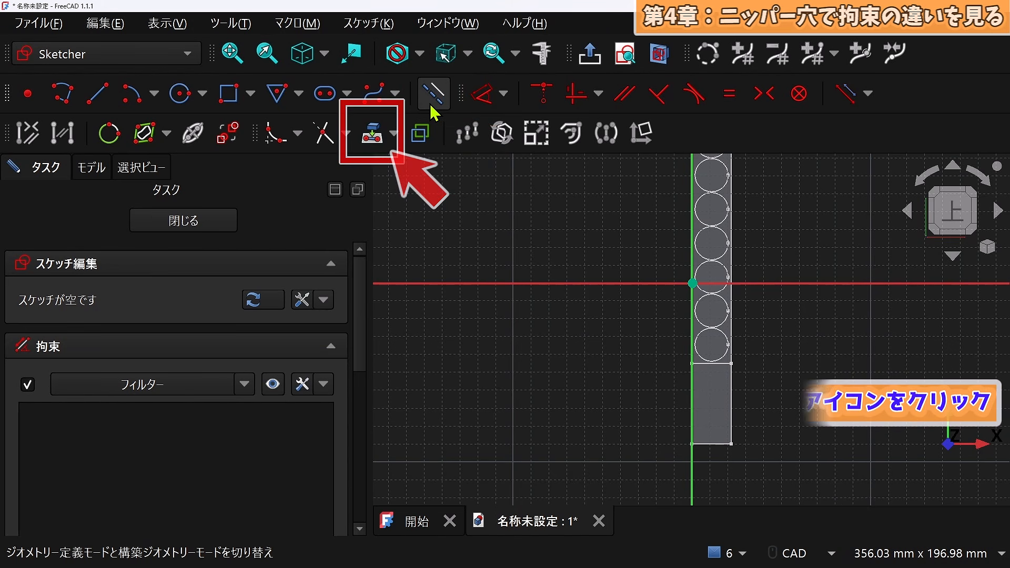
click(375, 135)
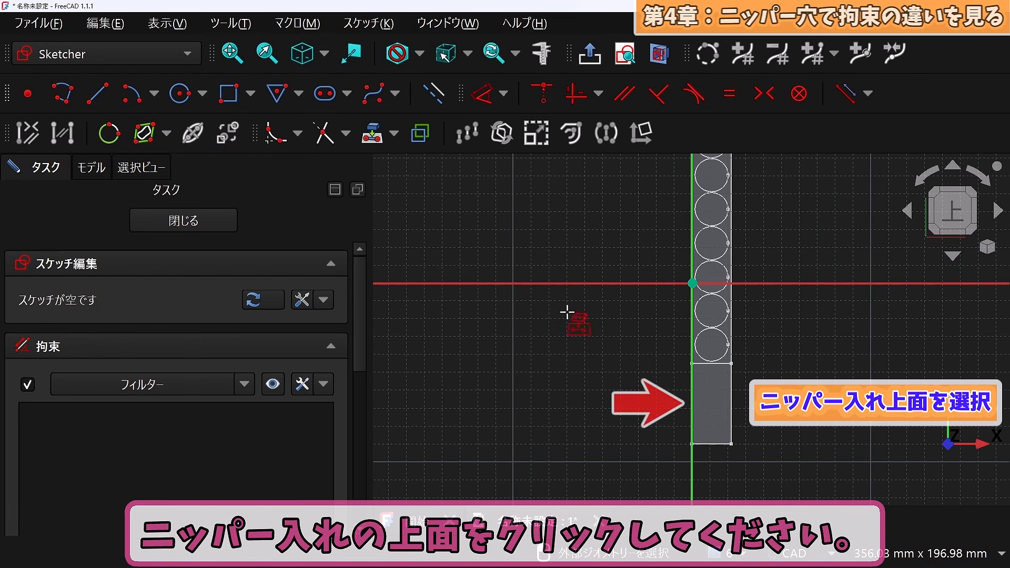
click(711, 415)
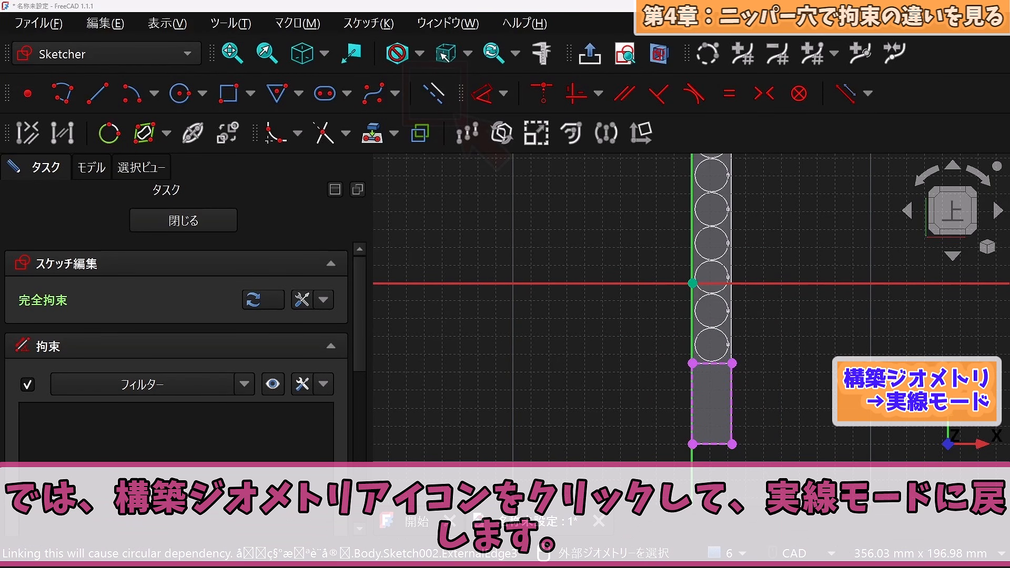
Switch back to normal geometry and draw a rectangle about 17 mm wide and 40 mm tall inside the projected outline
click(435, 95)
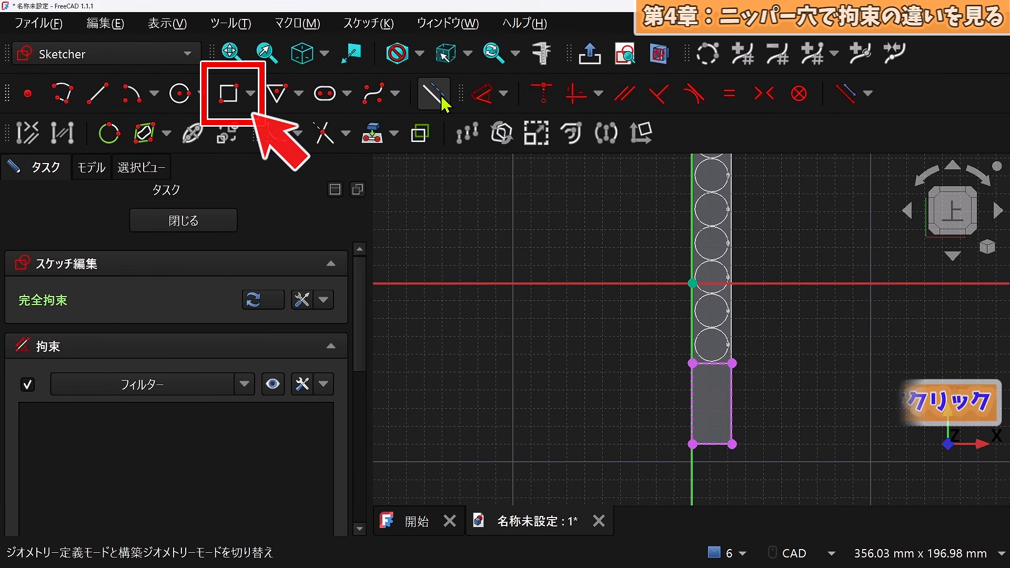
click(235, 94)
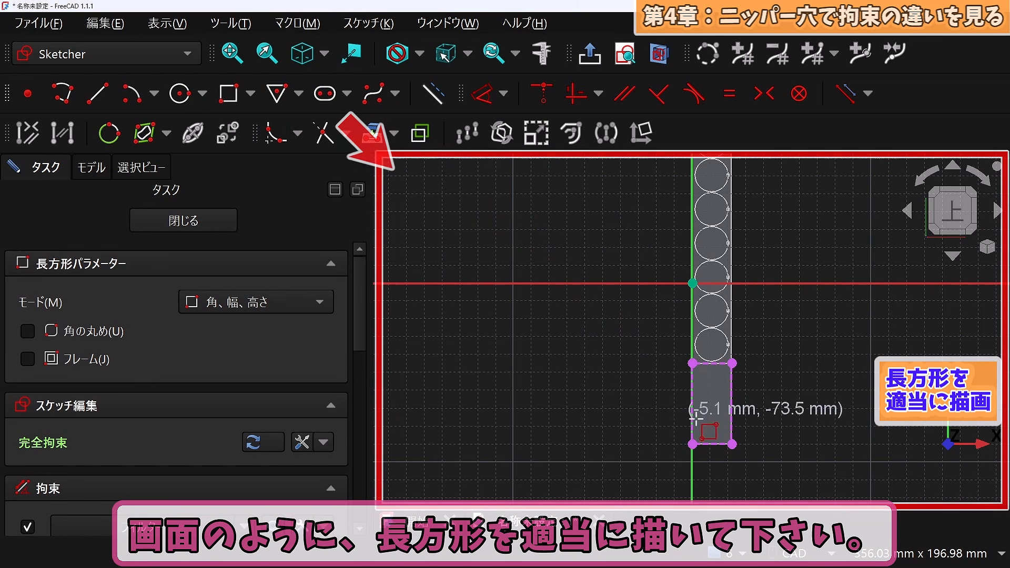
scroll(710, 403, up, 4)
mouse_move(710, 403)
middle_down()
mouse_move(646, 408)
mouse_move(636, 280)
mouse_move(638, 331)
middle_up()
scroll(640, 293, up, 3)
click(592, 195)
click(690, 435)
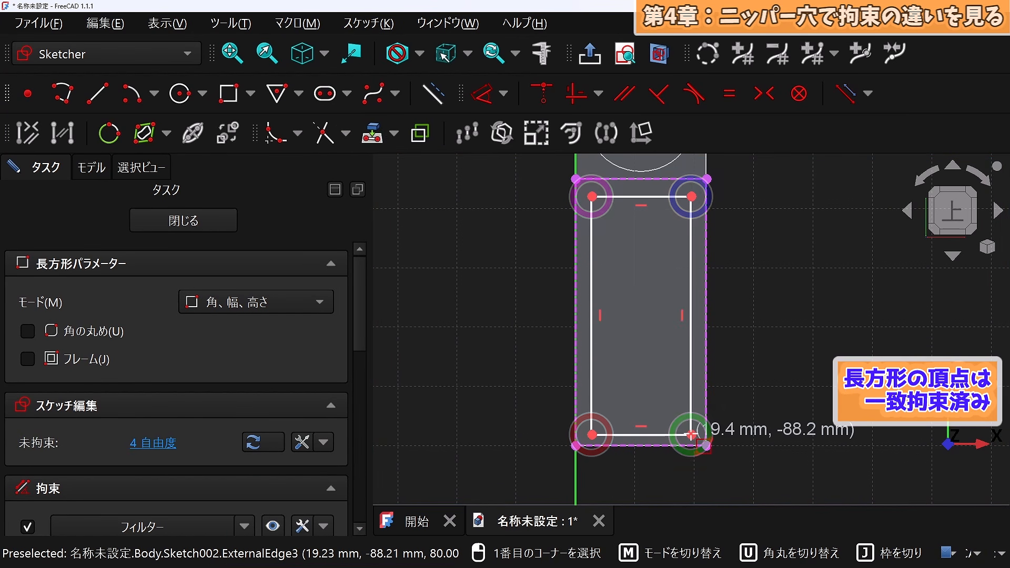
right_click(781, 389)
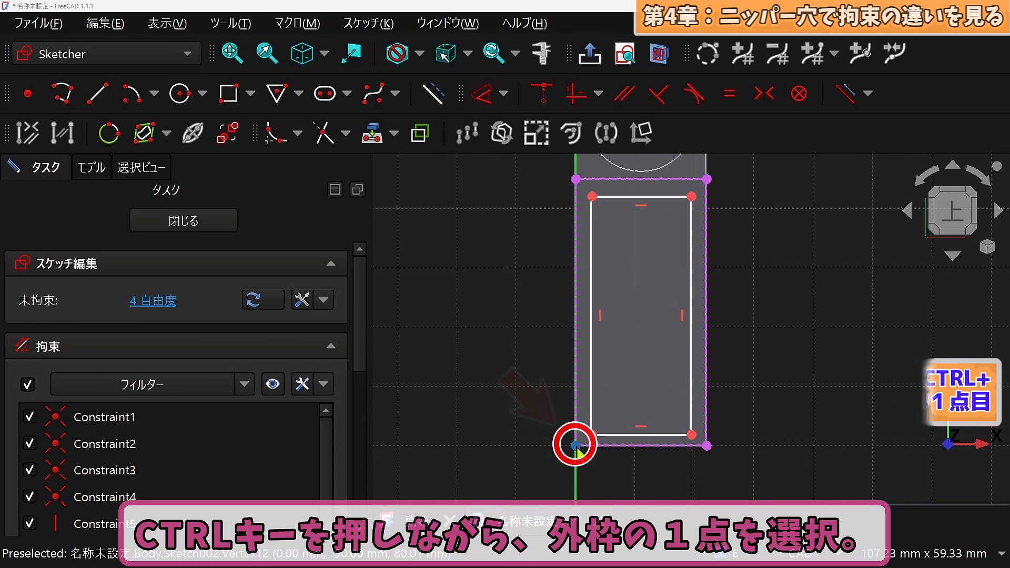
Set a 2 mm horizontal distance between the lower-left corners of the projected outline and the rectangle
ctrl+click(576, 446)
ctrl+click(592, 435)
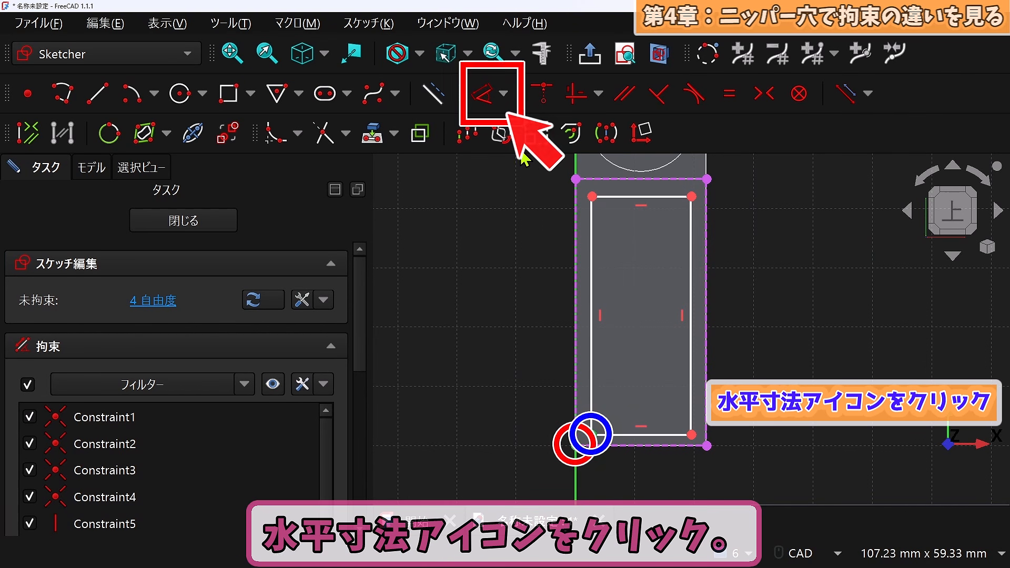
click(503, 93)
click(508, 151)
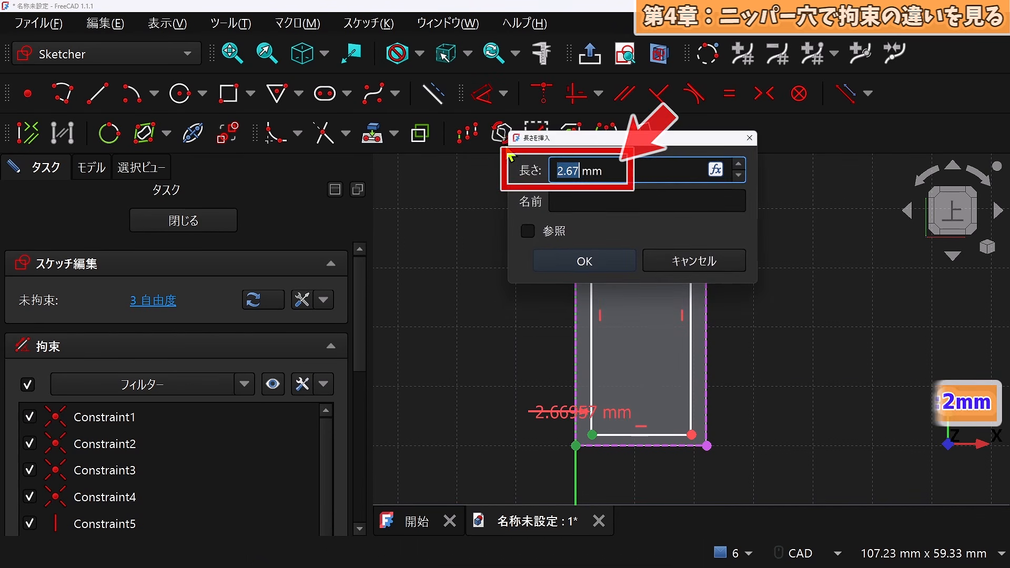
text(2)
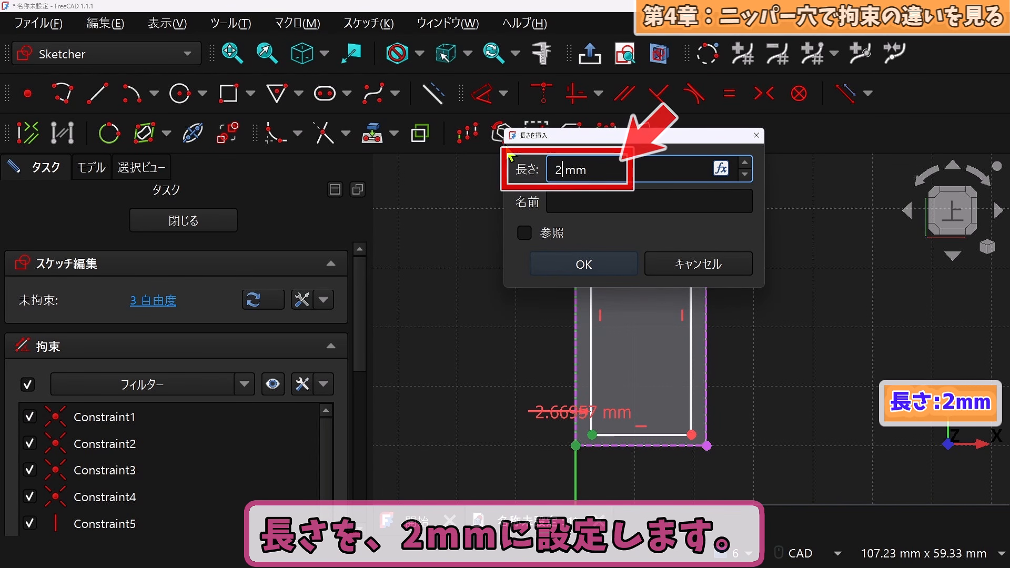
key(Return)
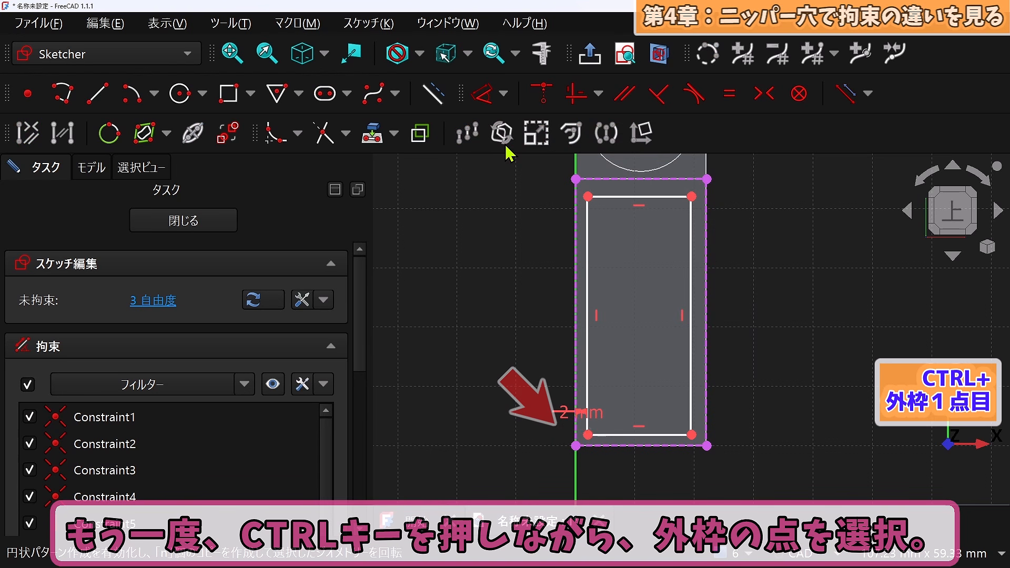
Set a 2 mm vertical distance between the lower-left corners of the projected outline and the rectangle
ctrl+click(576, 446)
ctrl+click(589, 436)
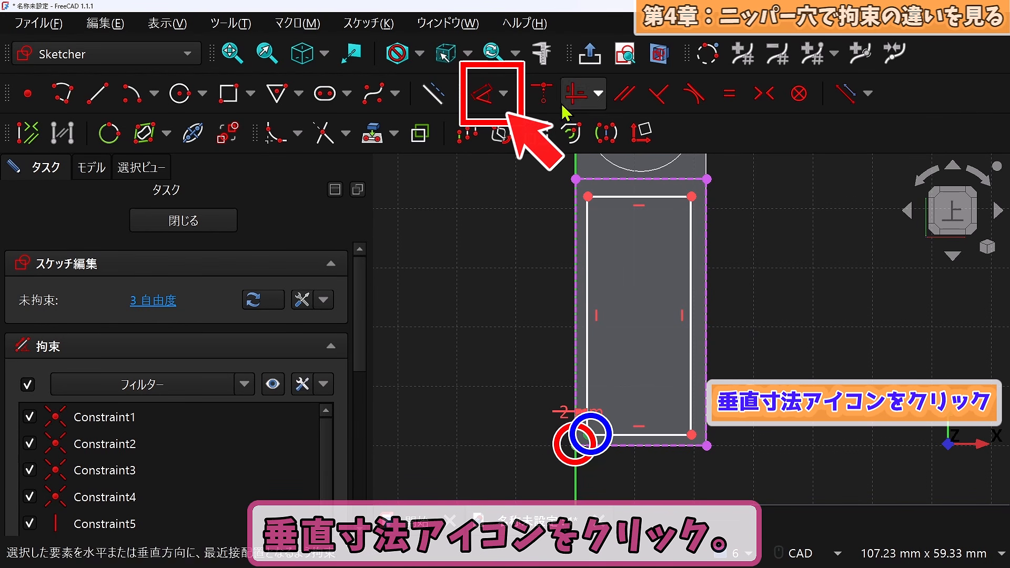
click(503, 94)
click(476, 169)
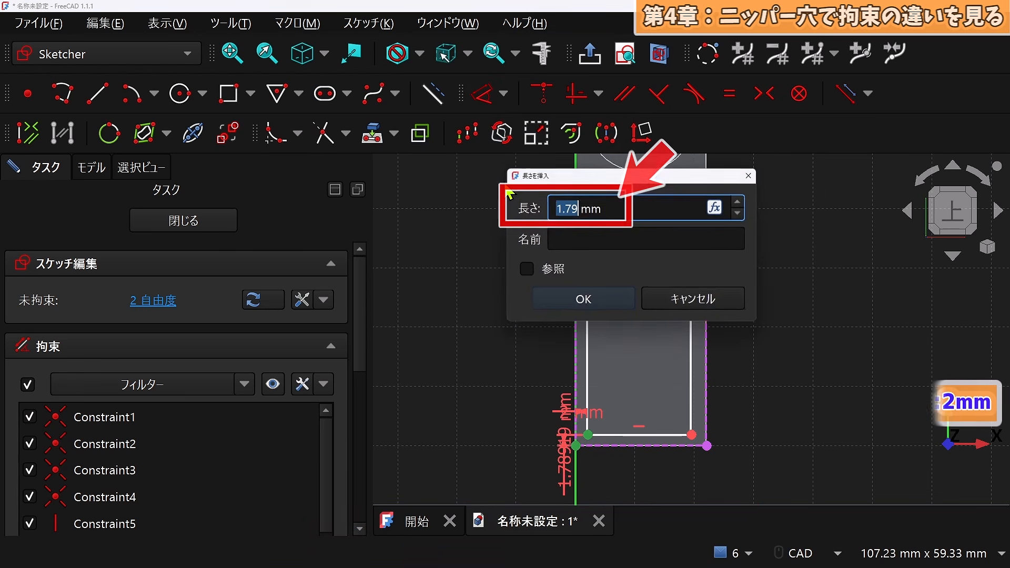
text(2)
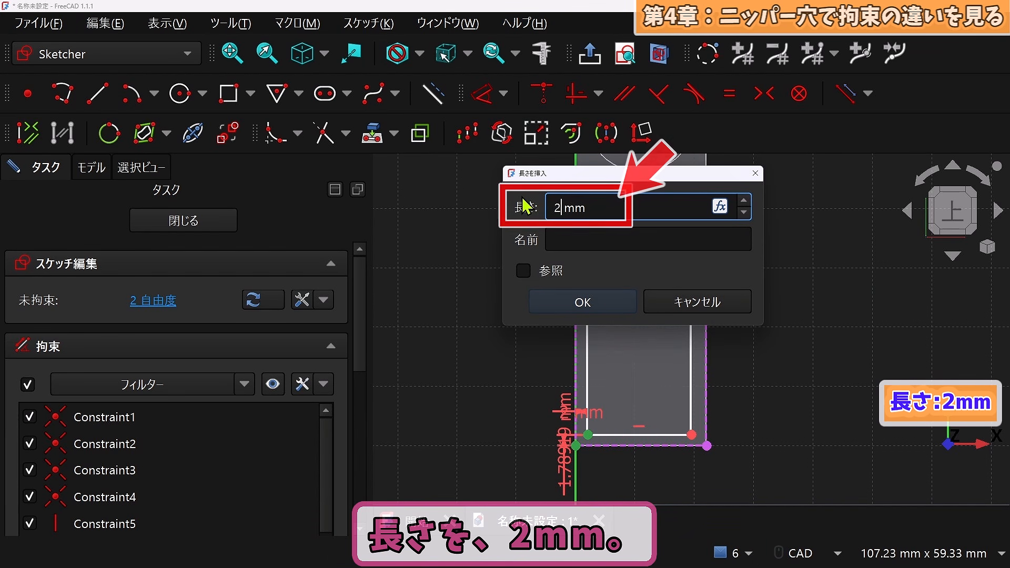
key(Return)
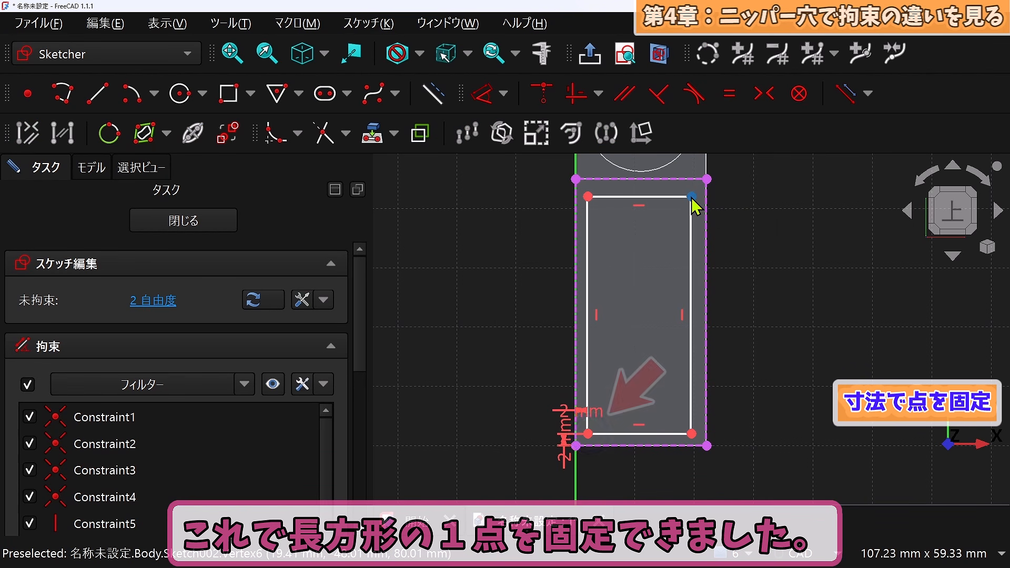
Set a 2 mm horizontal distance between the upper-right corners of the projected outline and the rectangle
click(707, 179)
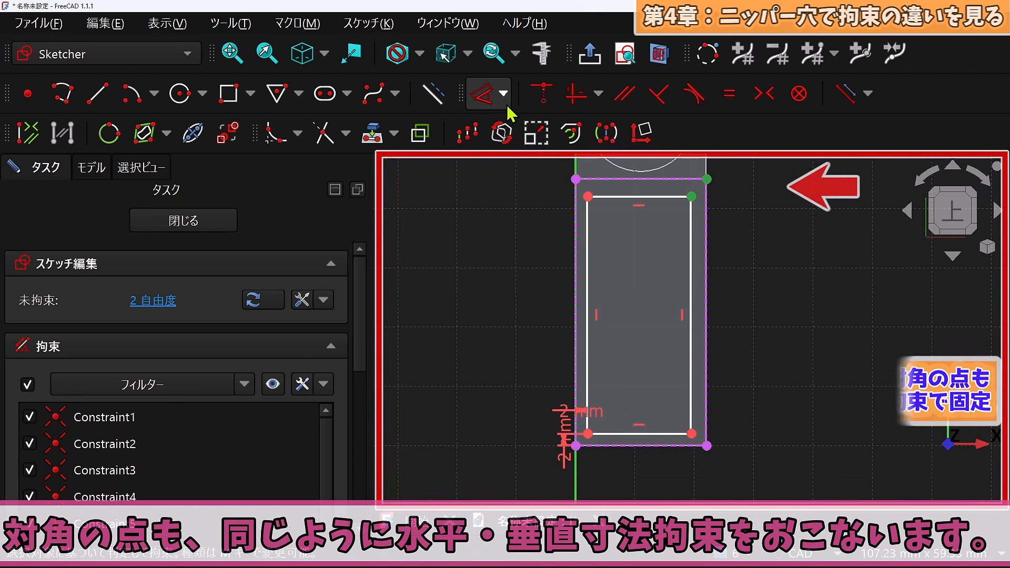
click(504, 94)
click(510, 149)
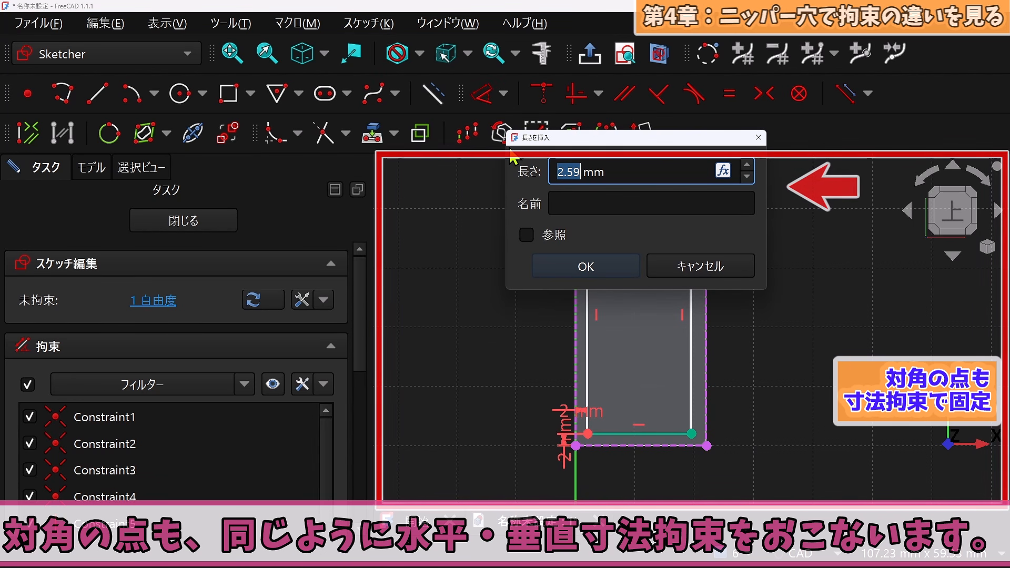
text(2)
key(Return)
Set a 2 mm vertical distance between the upper-right corners of the projected outline and the rectangle
click(694, 196)
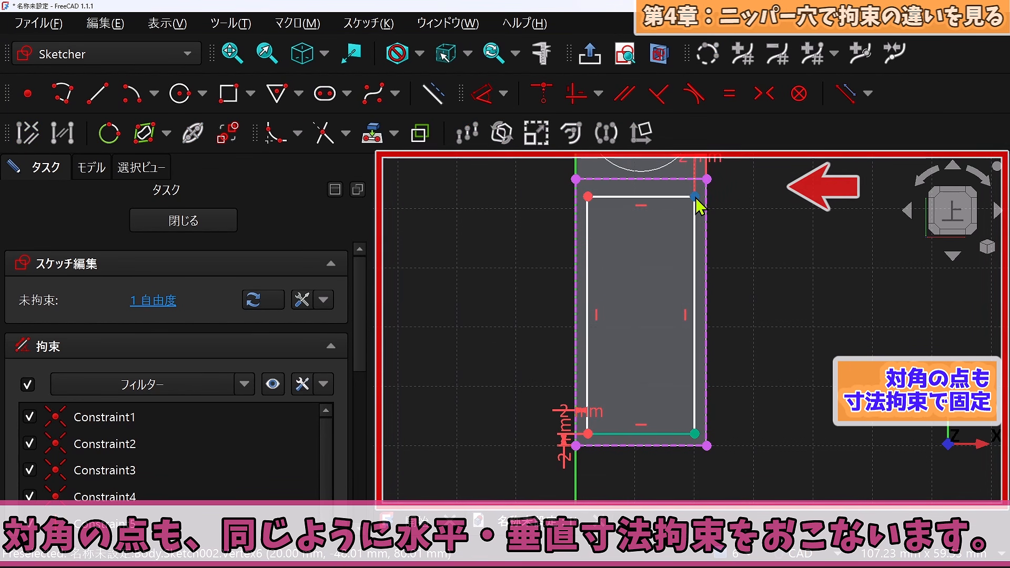
click(706, 179)
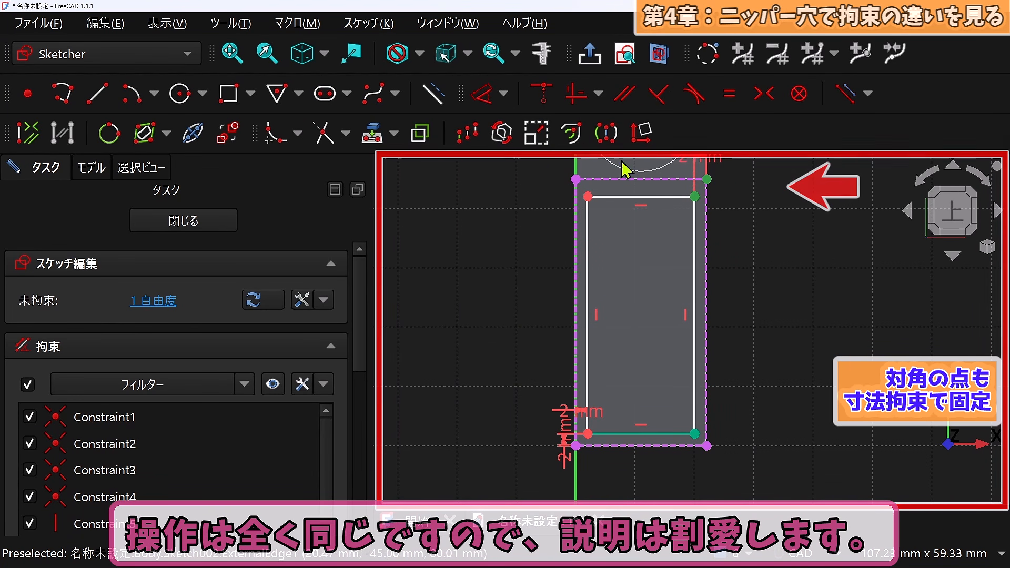
click(503, 94)
click(511, 174)
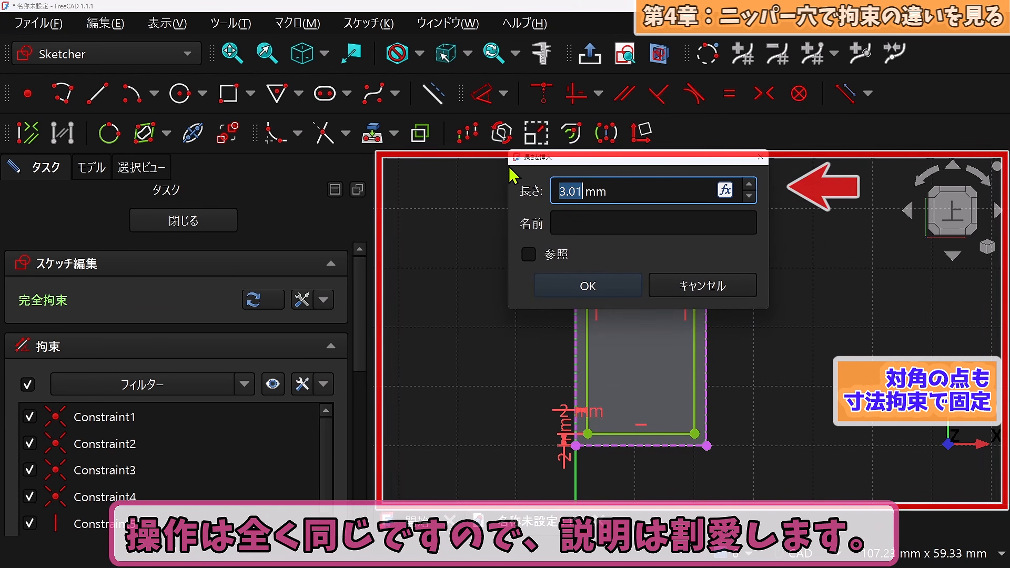
text(2)
key(Return)
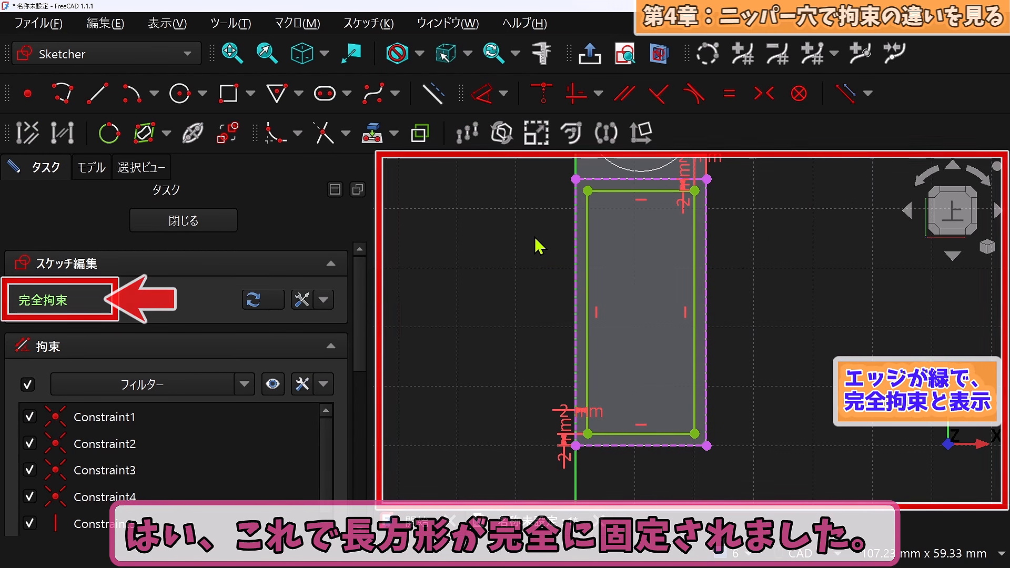
Try an equal-length constraint on the rectangle's two long sides and delete that redundant constraint
middle_drag(535, 237, 519, 261)
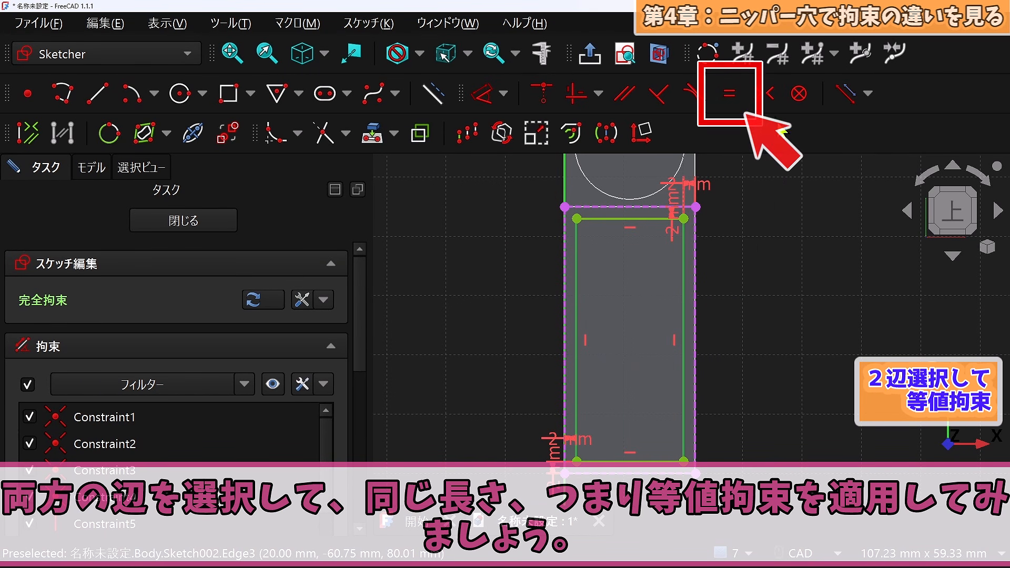
click(731, 98)
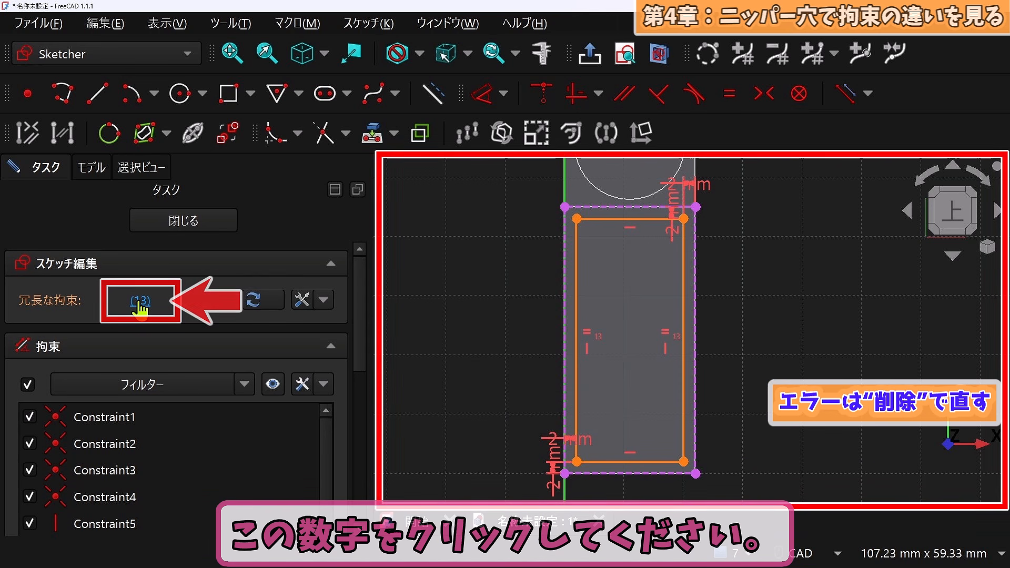
click(140, 304)
drag(363, 330, 363, 378)
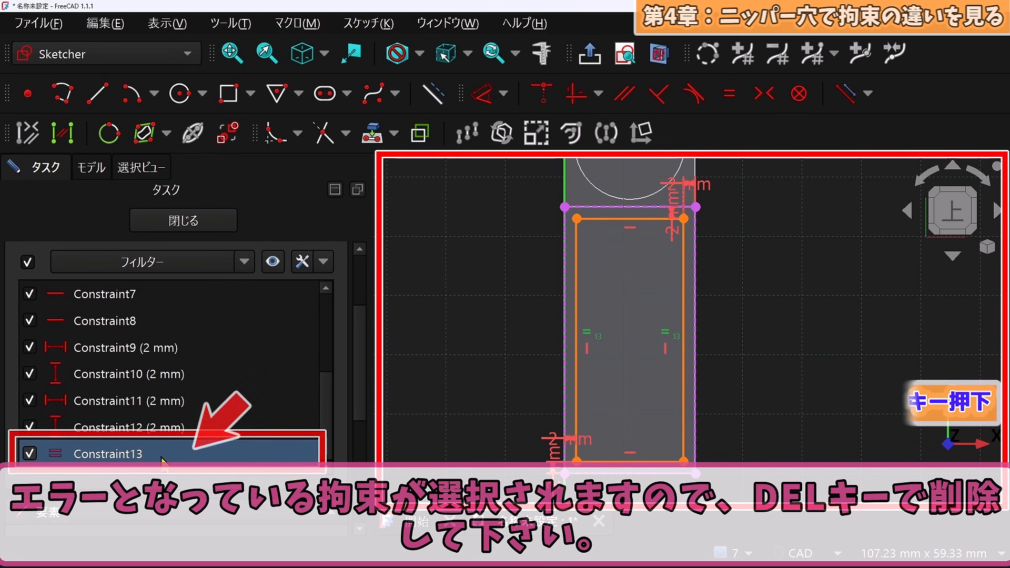
key(Delete)
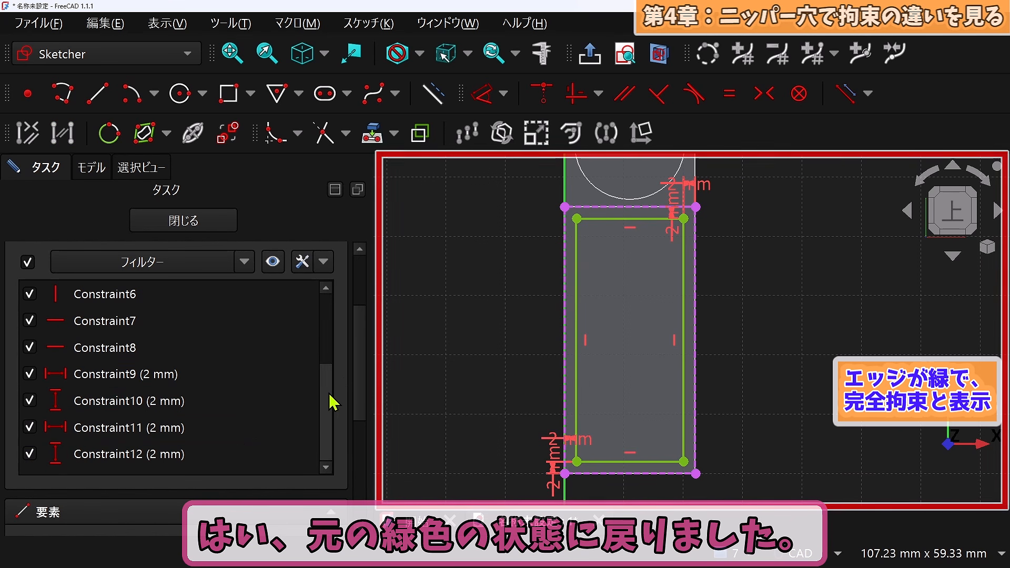
drag(363, 310, 367, 230)
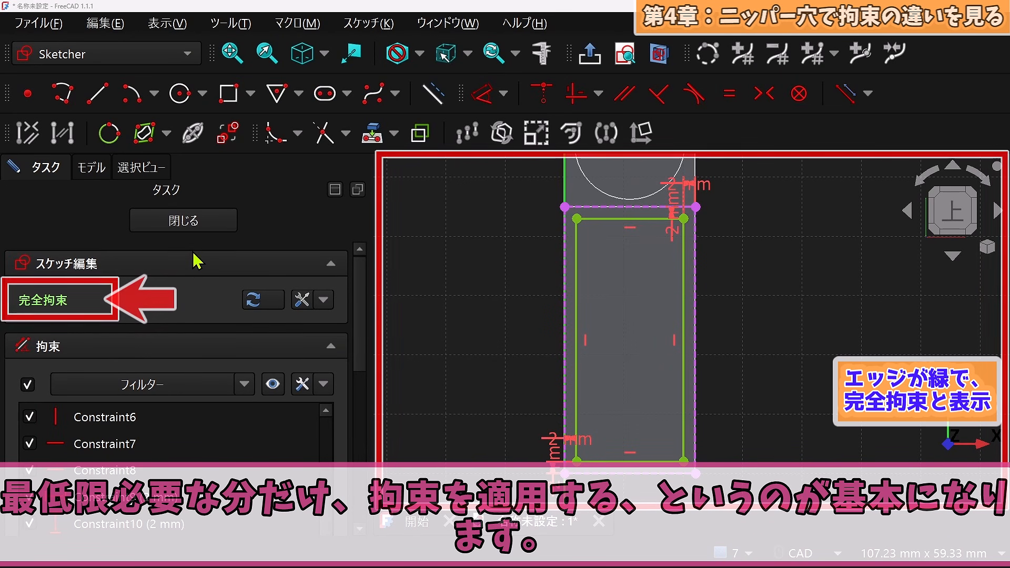
Close the rectangle sketch and cut it into the tall block as a pocket 78 mm deep
click(199, 228)
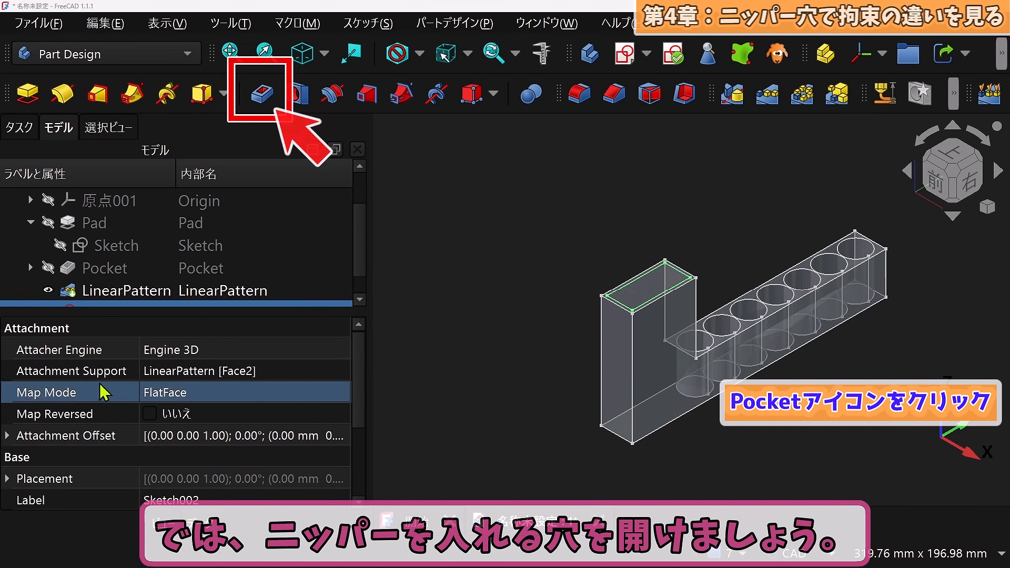
scroll(270, 271, down, 1)
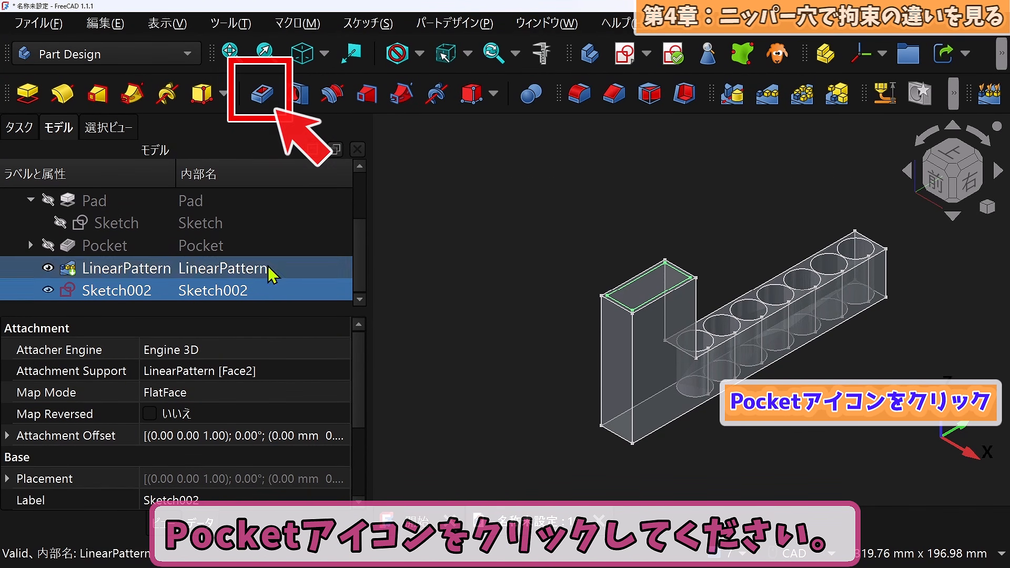
click(262, 94)
click(222, 334)
triple_click(221, 335)
text(78)
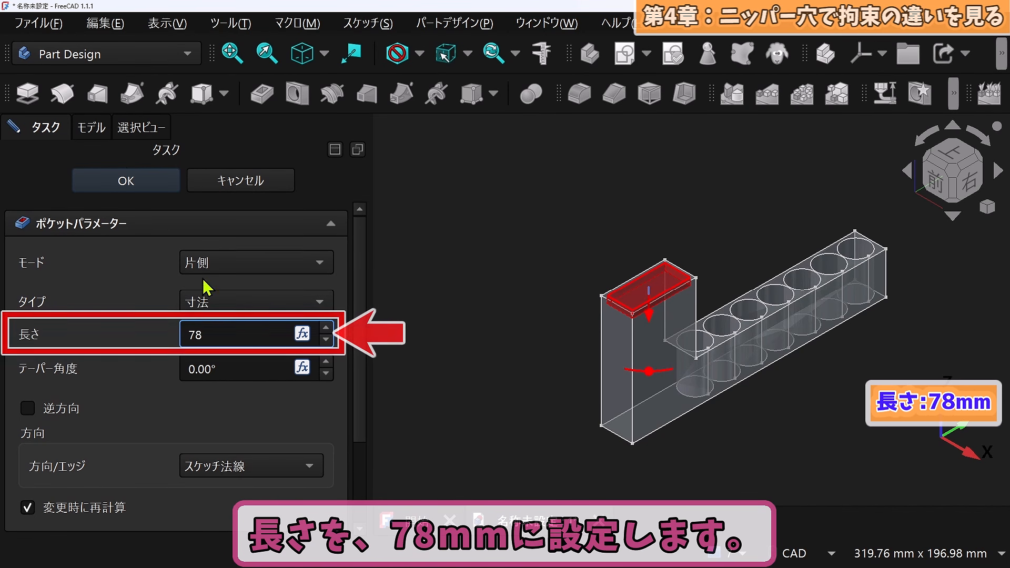
click(128, 183)
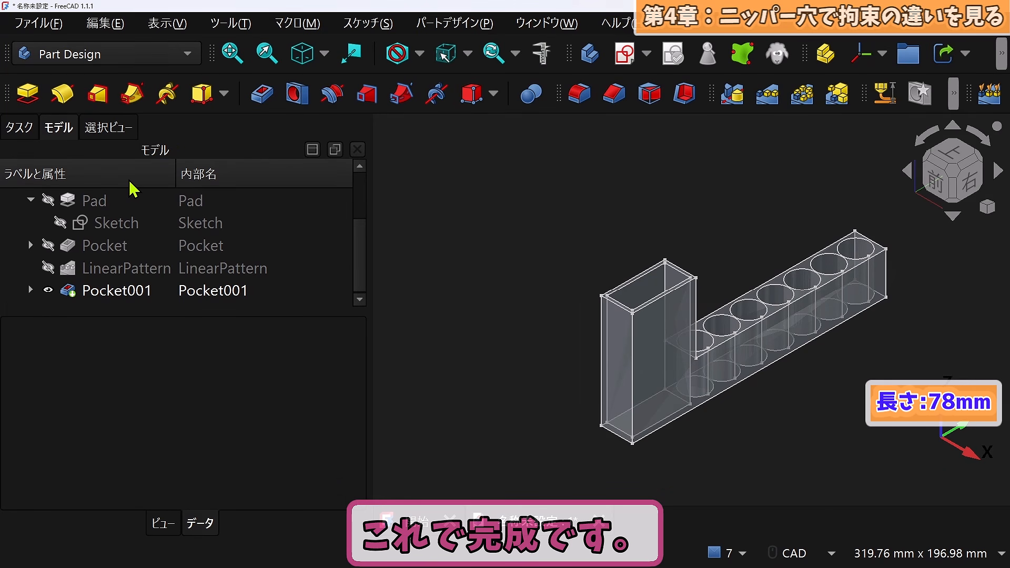